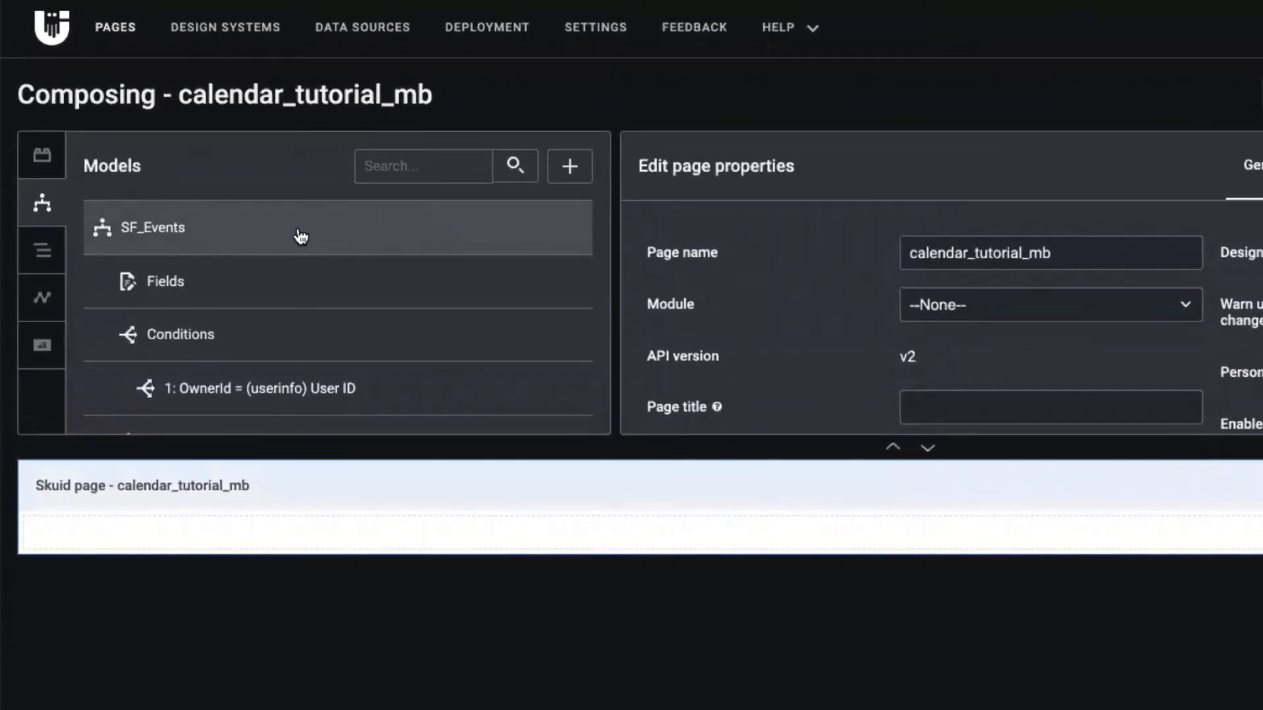
Set the SF_Events model's maximum number of records to 100 and save the page
{"action": "left_click", "coordinate": [272, 232]}
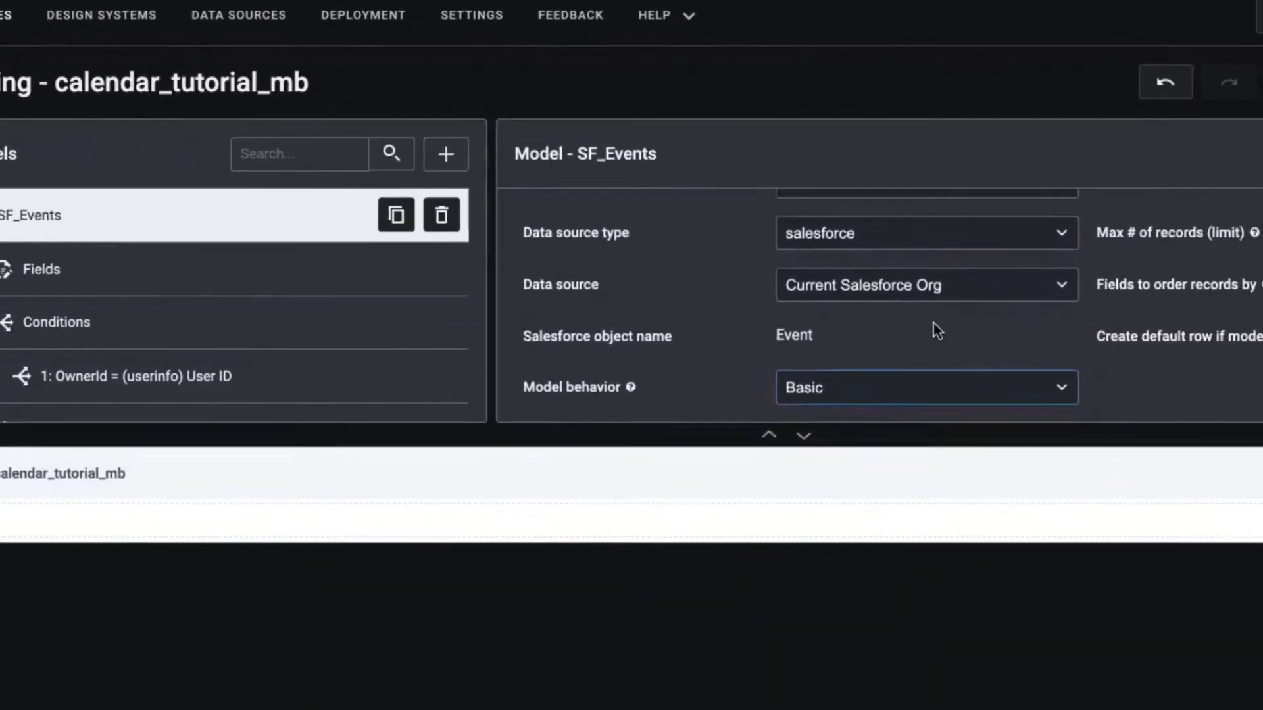
{"action": "scroll", "coordinate": [500, 280], "scroll_direction": "down", "scroll_amount": 1}
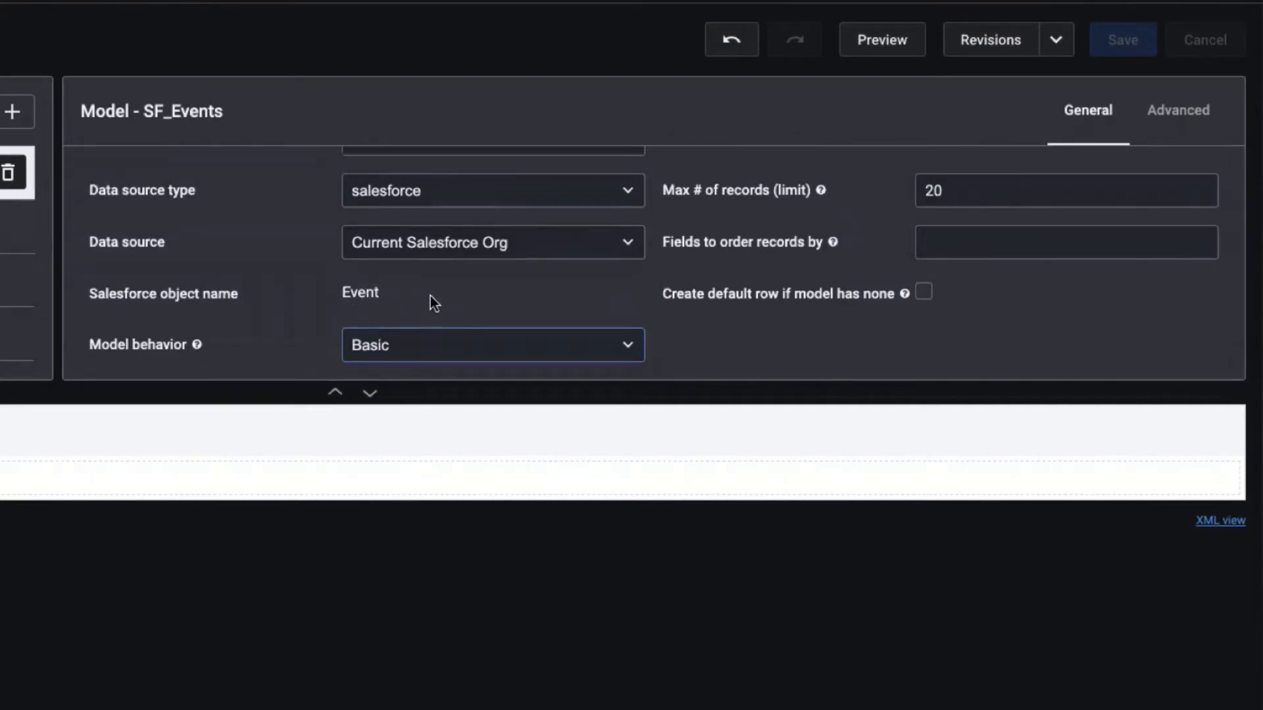
{"action": "scroll", "coordinate": [430, 295], "scroll_direction": "up", "scroll_amount": 1}
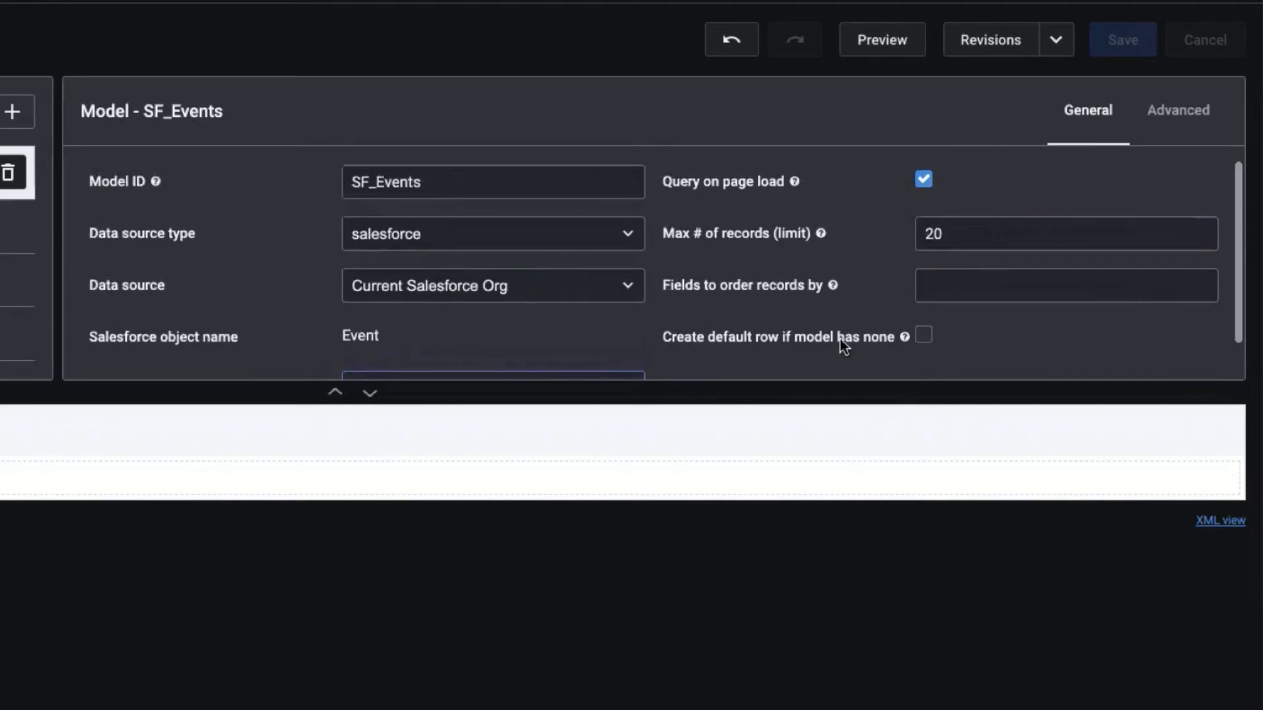
{"action": "scroll", "coordinate": [839, 338], "scroll_direction": "up", "scroll_amount": 1}
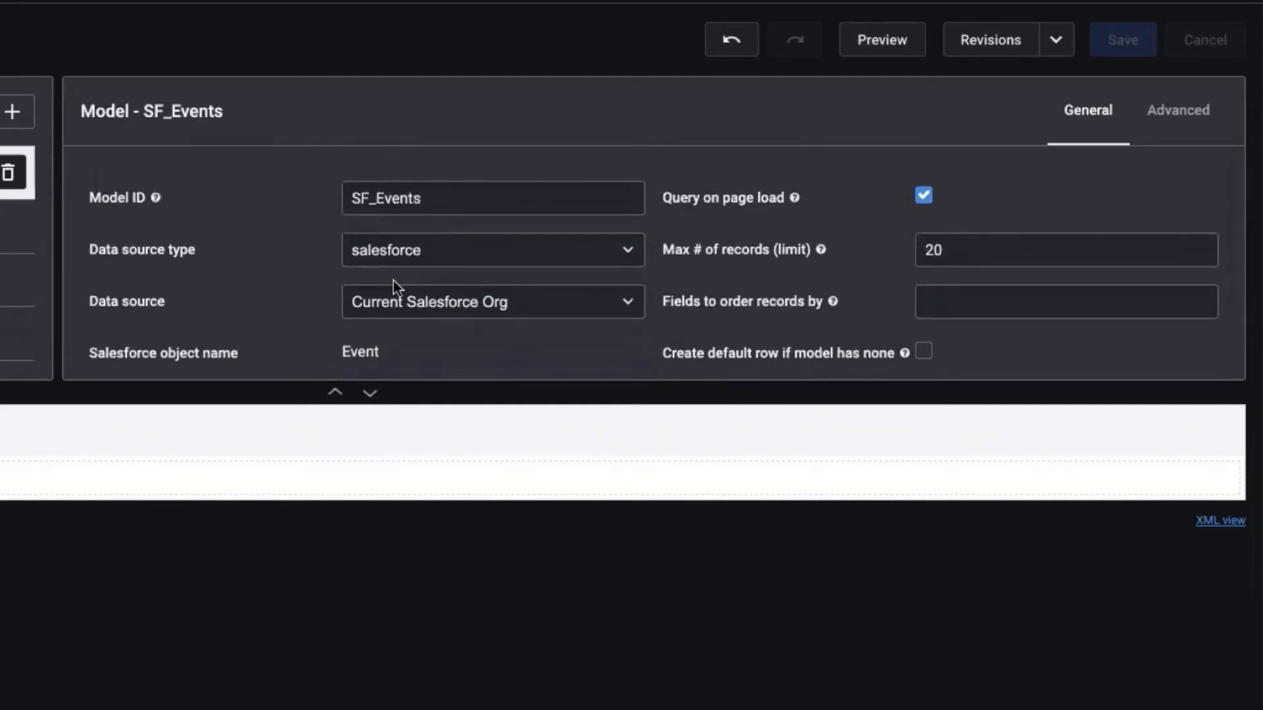
{"action": "double_click", "coordinate": [975, 256]}
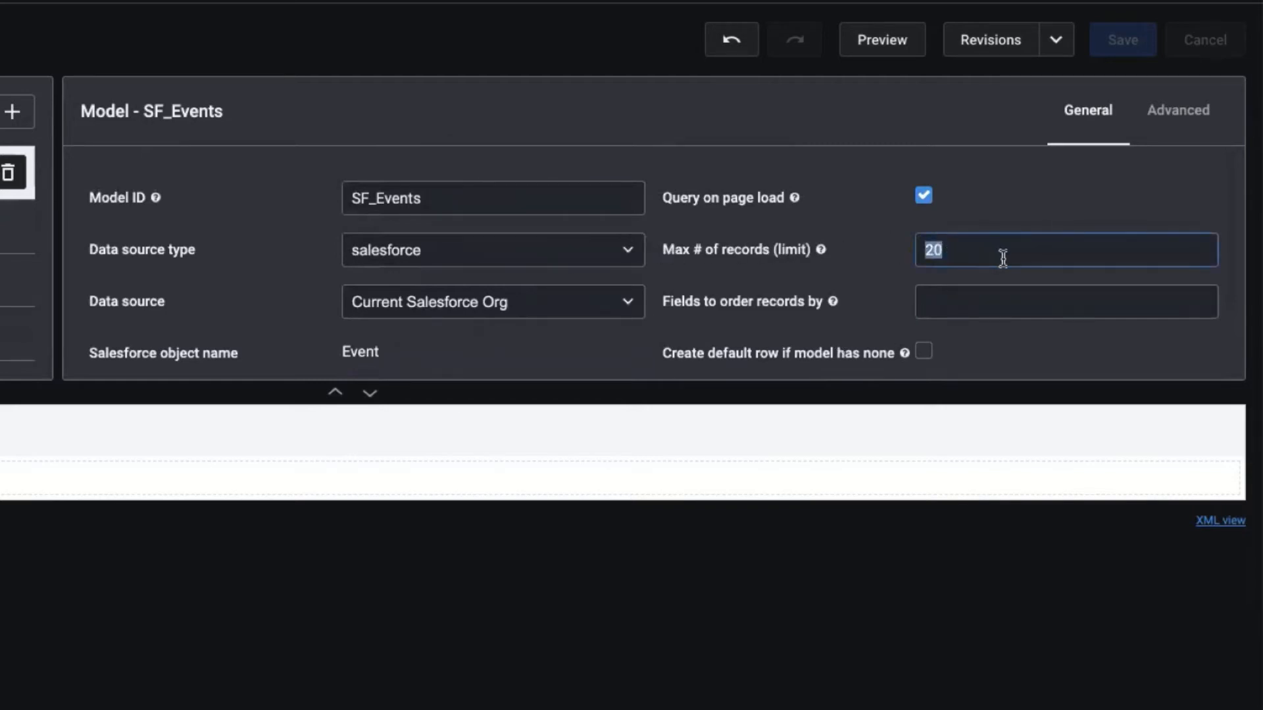
{"action": "type", "text": "100"}
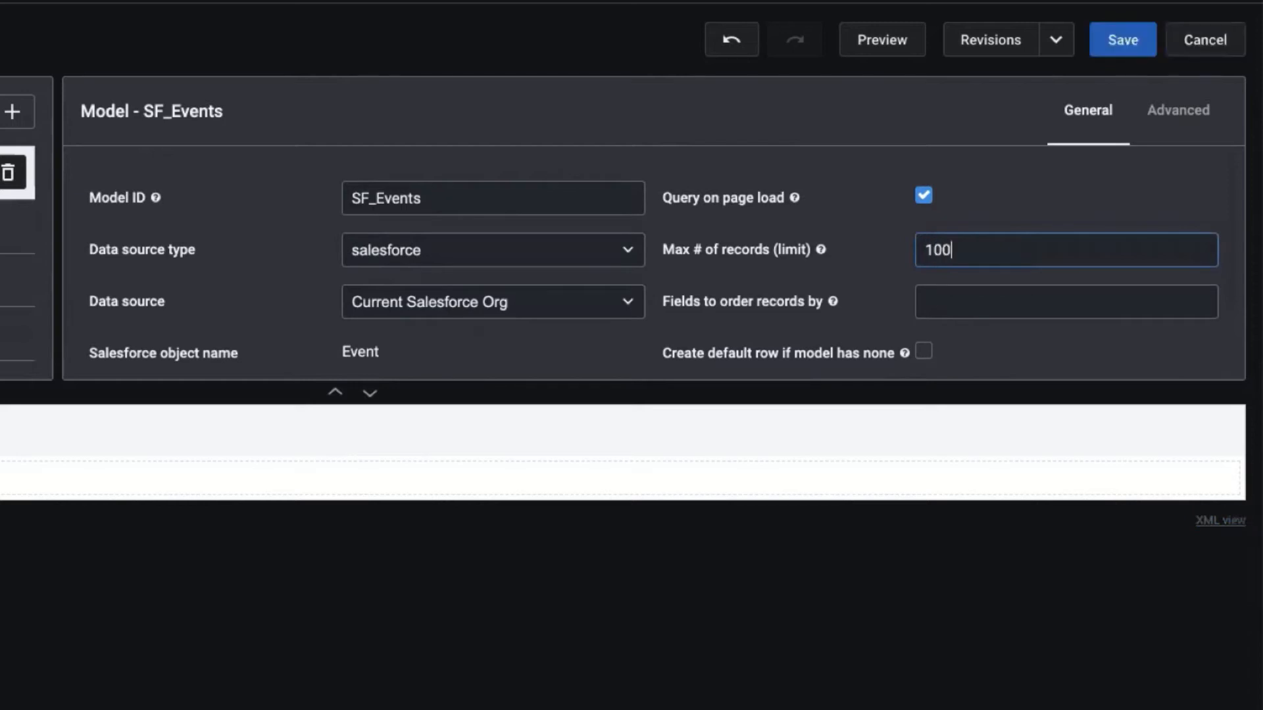
{"action": "left_click", "coordinate": [1111, 58]}
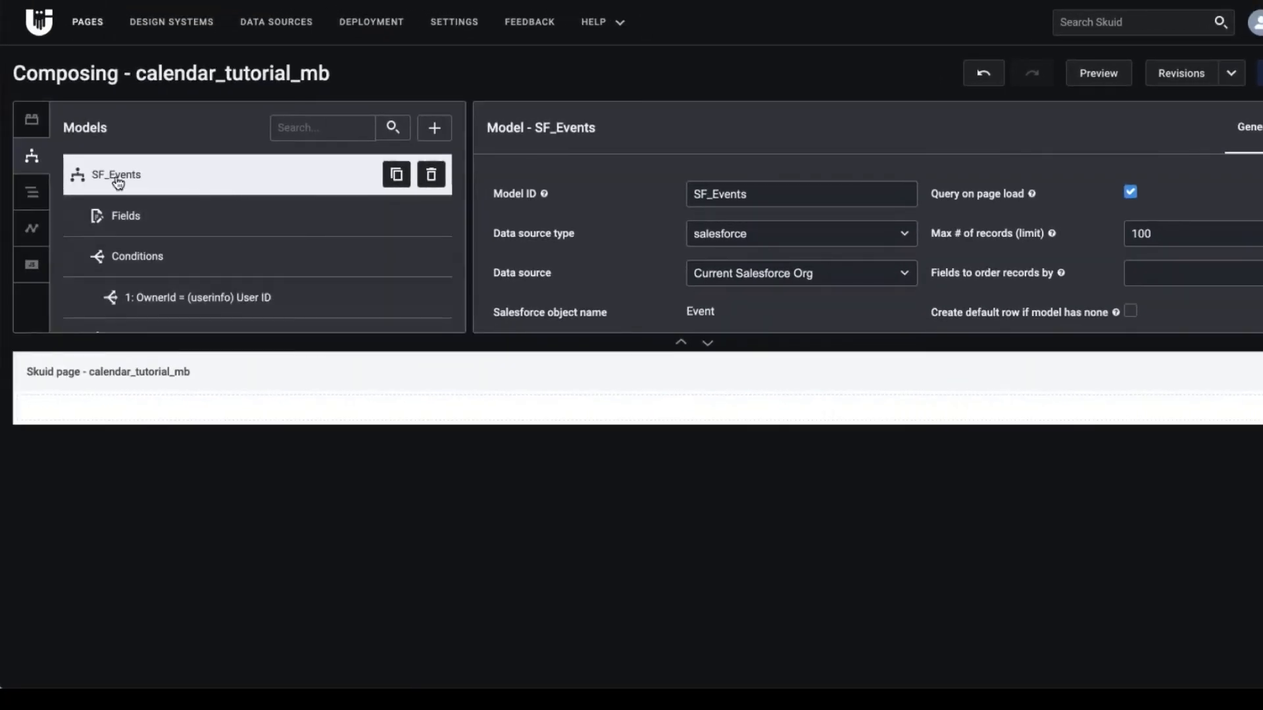
Find the Calendar component and add it to the empty calendar_tutorial_mb page canvas
{"action": "left_click", "coordinate": [31, 120]}
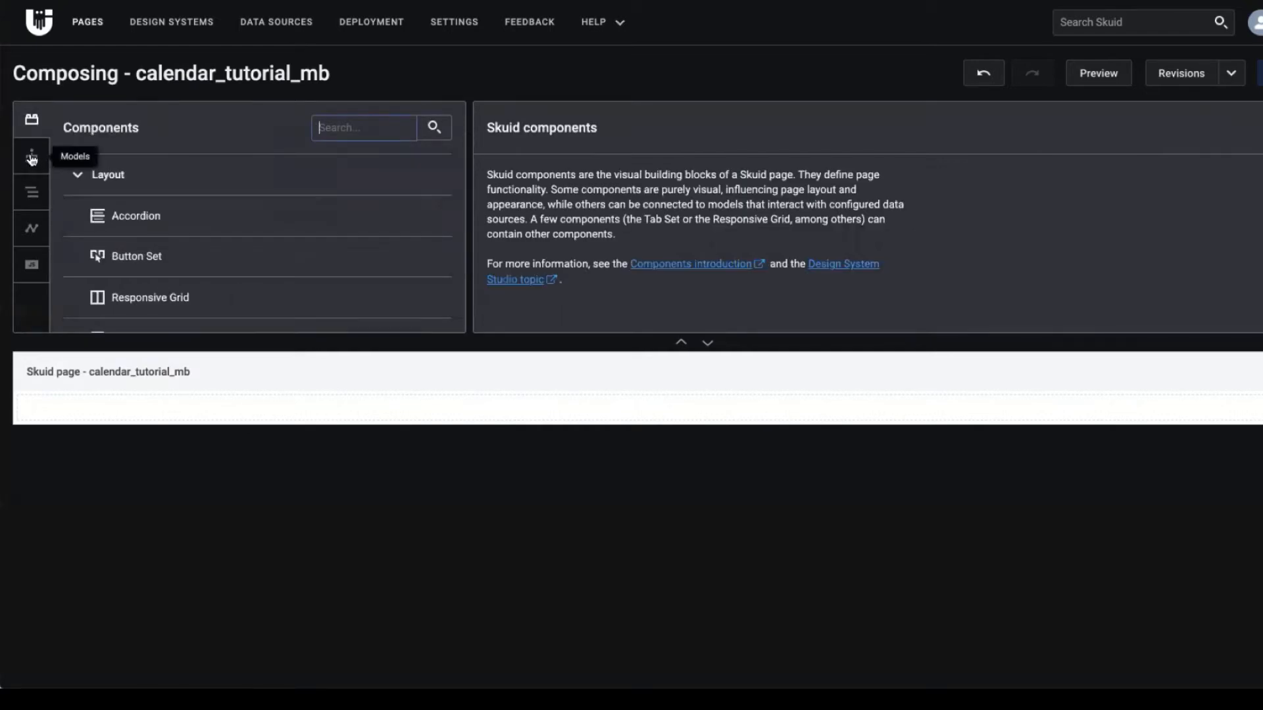
{"action": "left_click", "coordinate": [348, 130]}
{"action": "type", "text": "cale"}
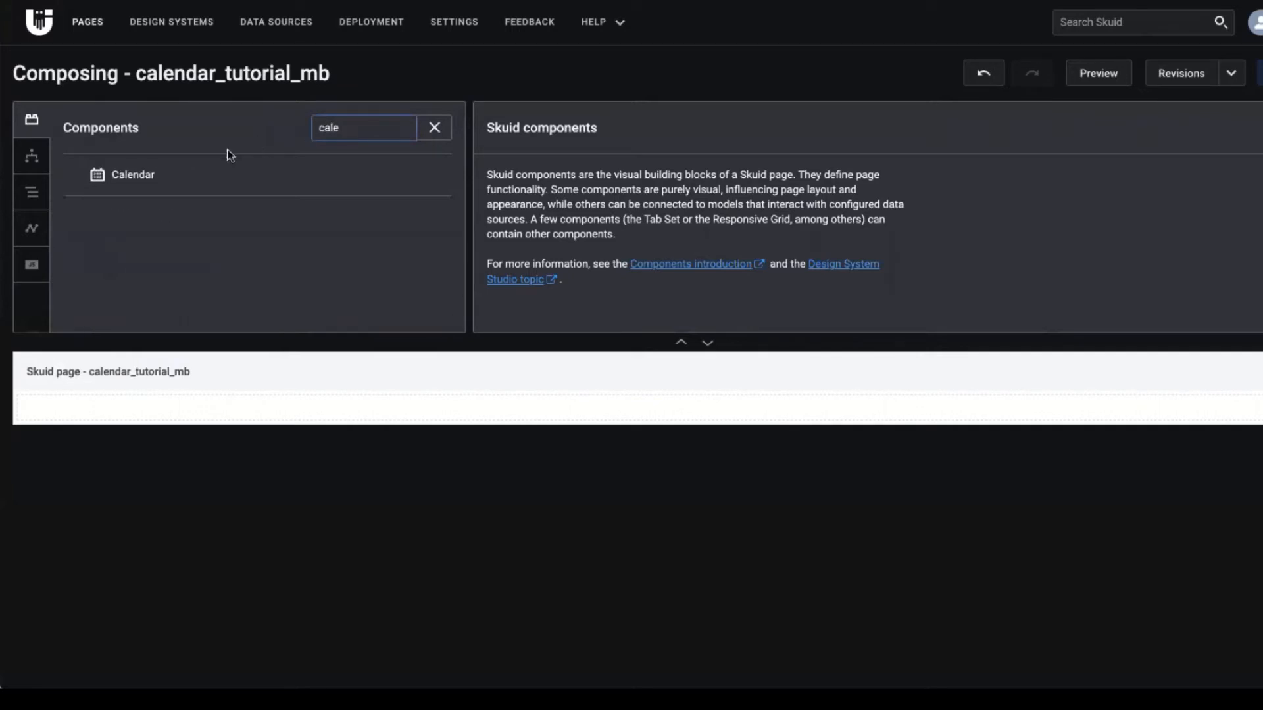
{"action": "left_click_drag", "start_coordinate": [223, 175], "coordinate": [336, 409]}
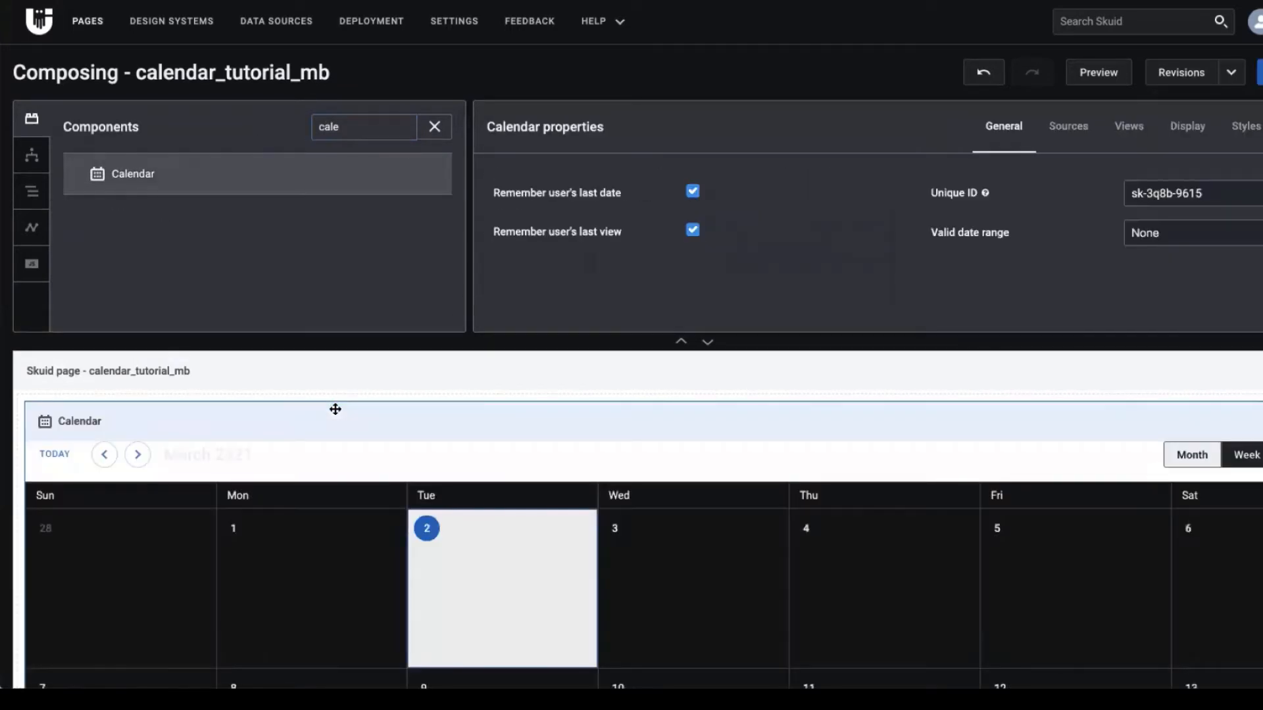
{"action": "scroll", "coordinate": [336, 409], "scroll_direction": "down", "scroll_amount": 3}
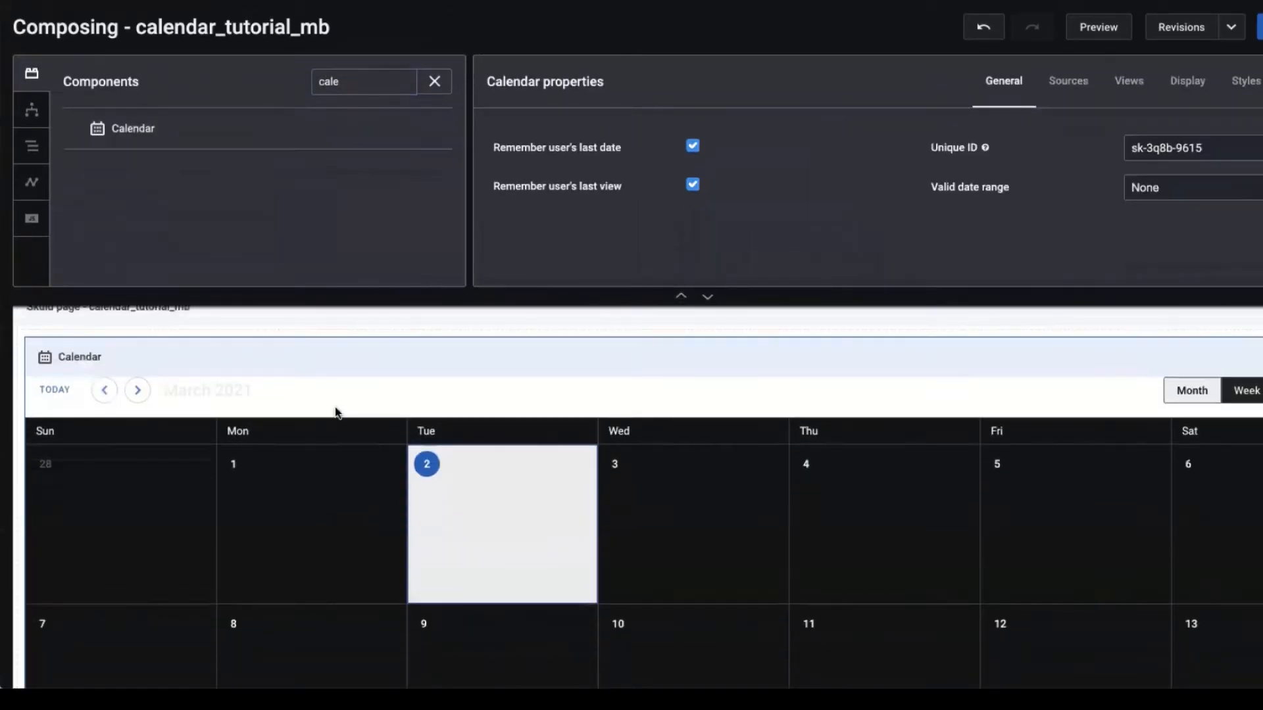
{"action": "scroll", "coordinate": [335, 413], "scroll_direction": "up", "scroll_amount": 1}
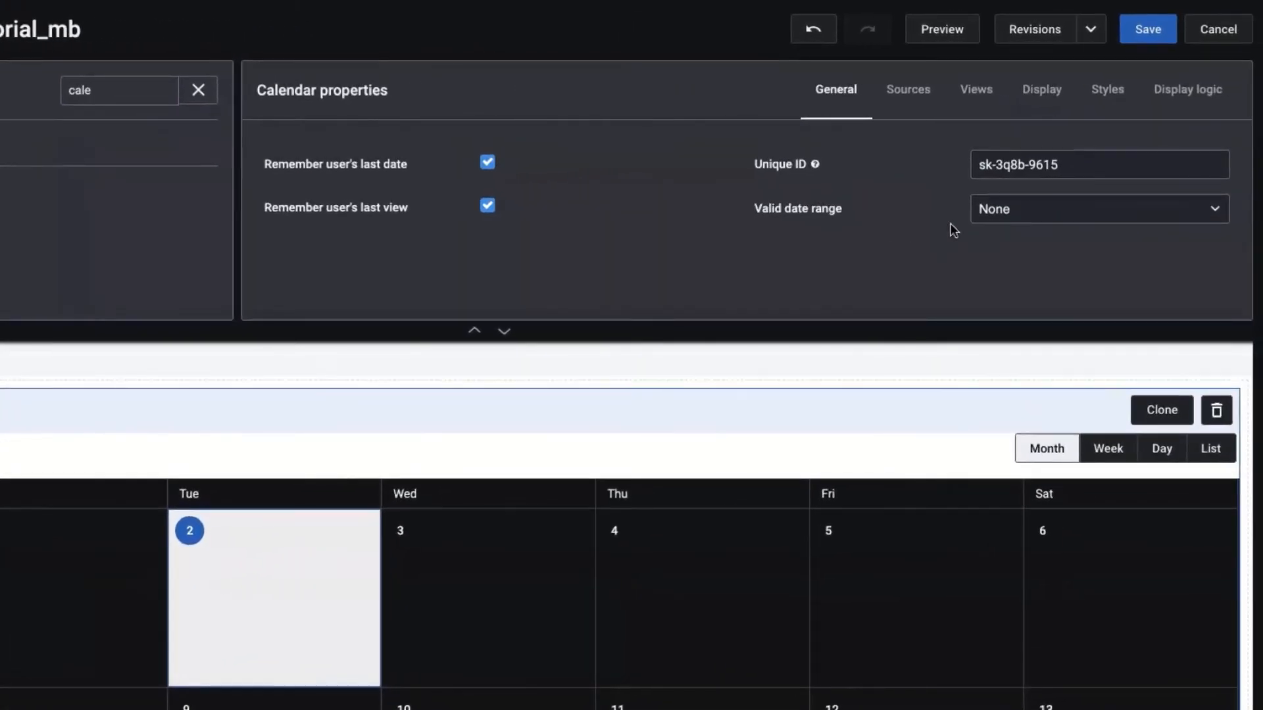
Add an event source to the calendar based on the SF_Events model and name it "SF Events"
{"action": "left_click", "coordinate": [915, 101]}
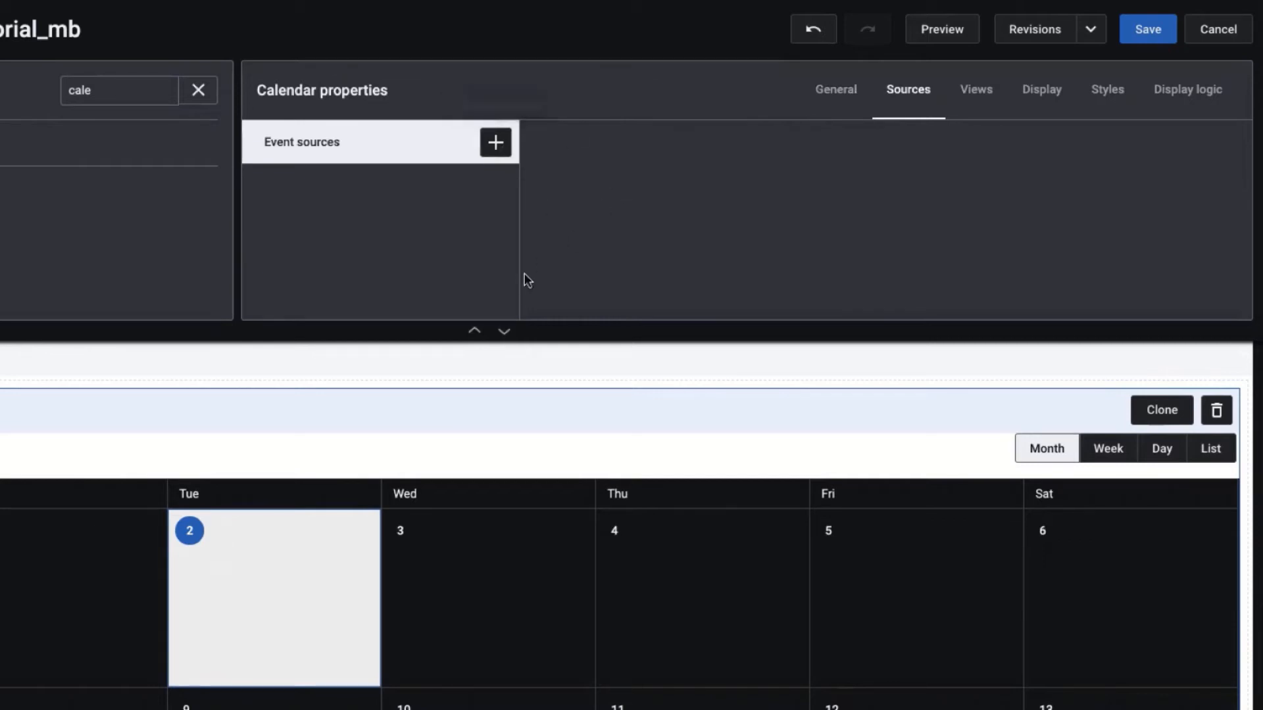
{"action": "left_click", "coordinate": [496, 143]}
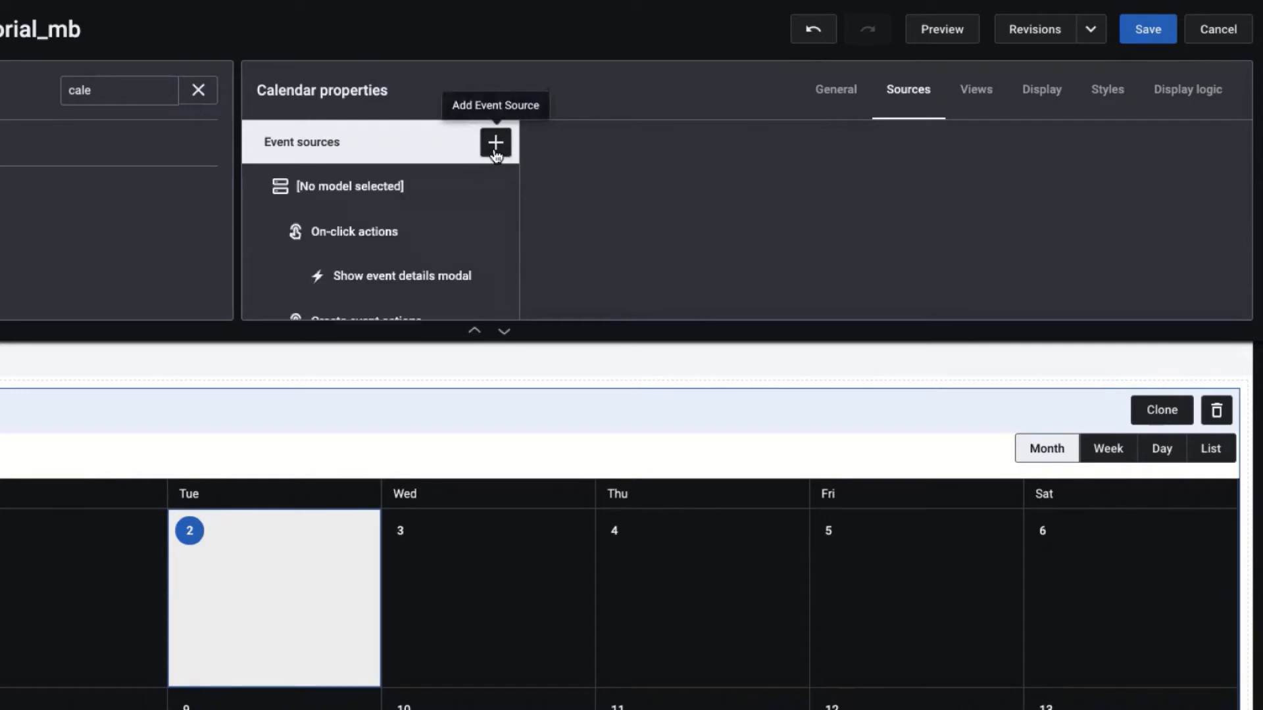
{"action": "left_click", "coordinate": [505, 334]}
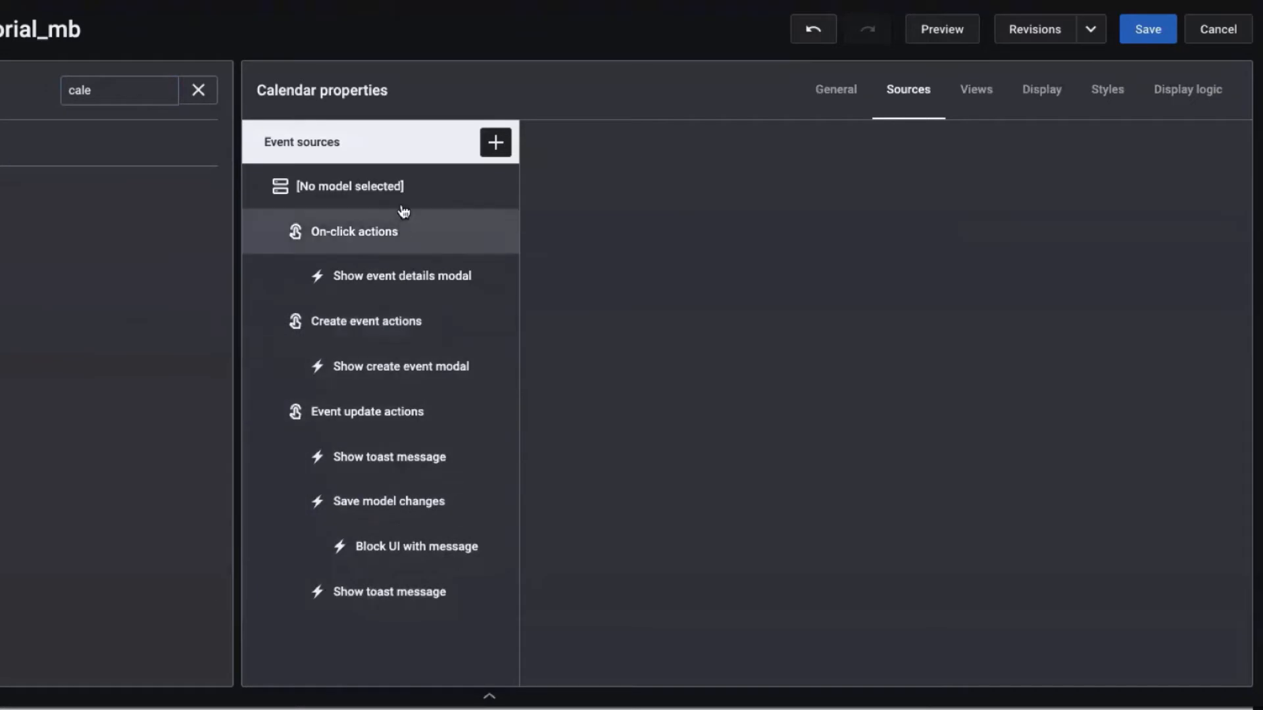
{"action": "left_click", "coordinate": [394, 187]}
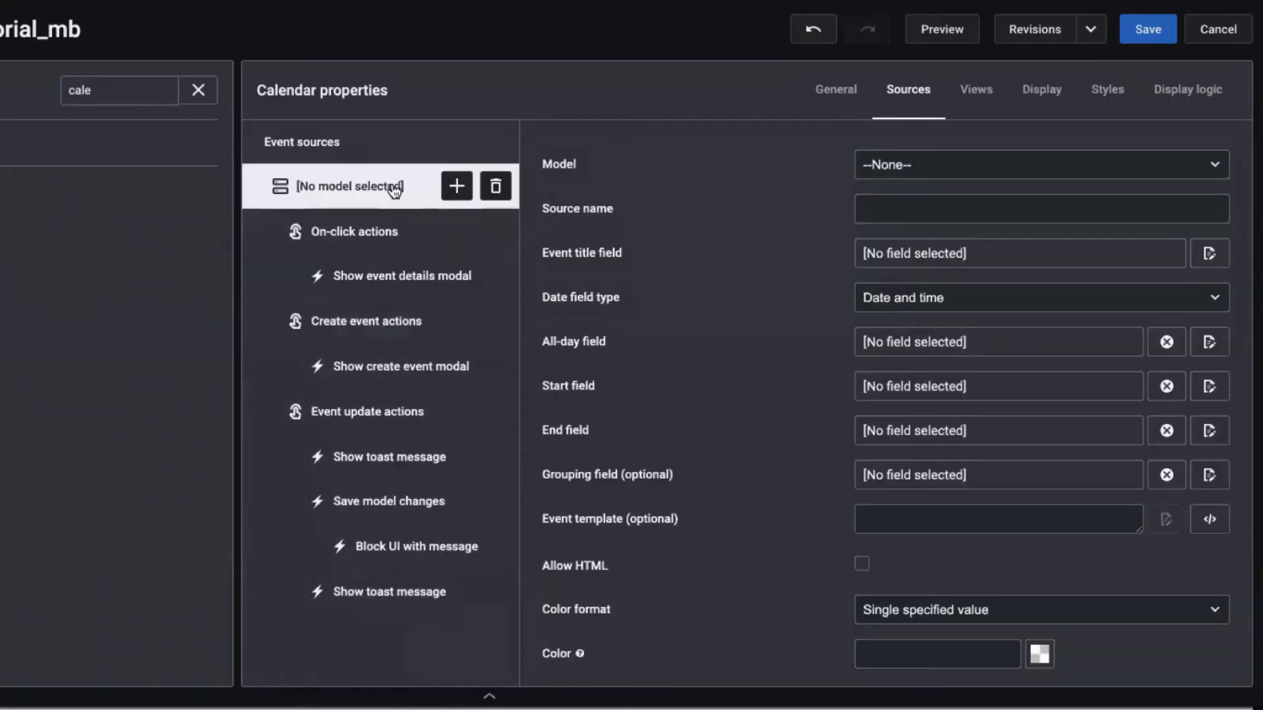
{"action": "left_click", "coordinate": [954, 169]}
{"action": "left_click", "coordinate": [954, 184]}
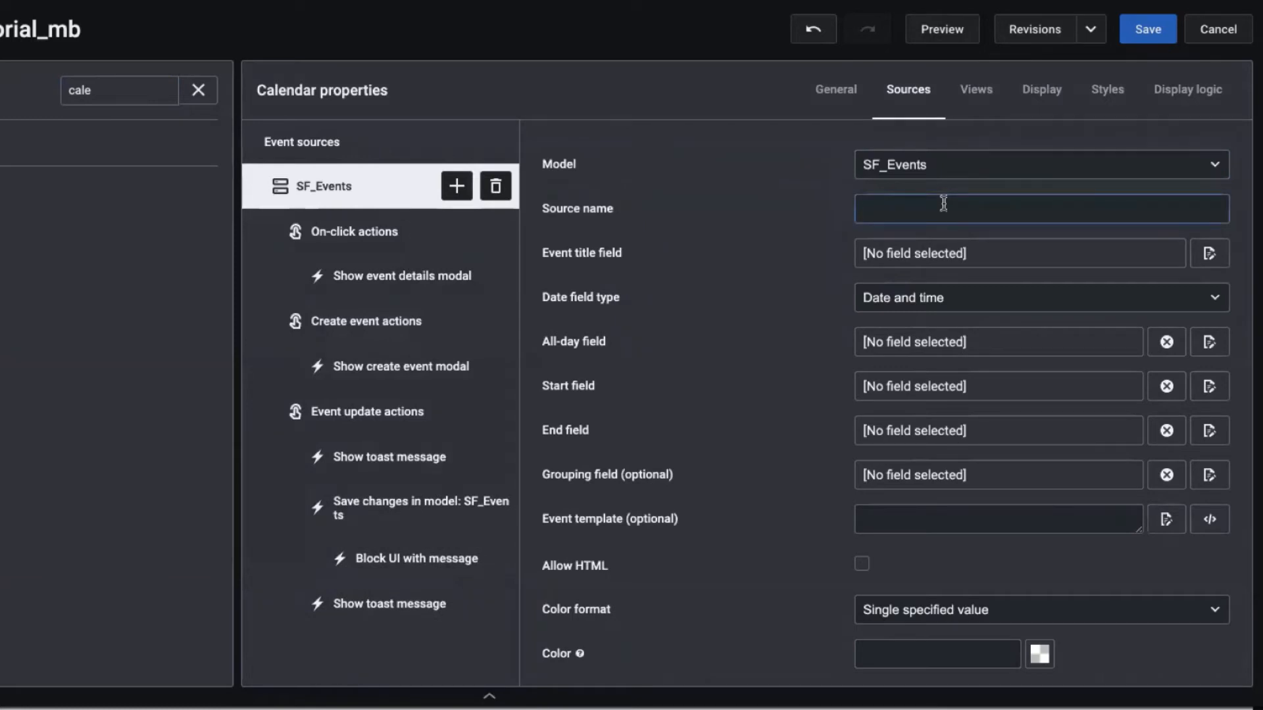
{"action": "type", "text": "SF Events"}
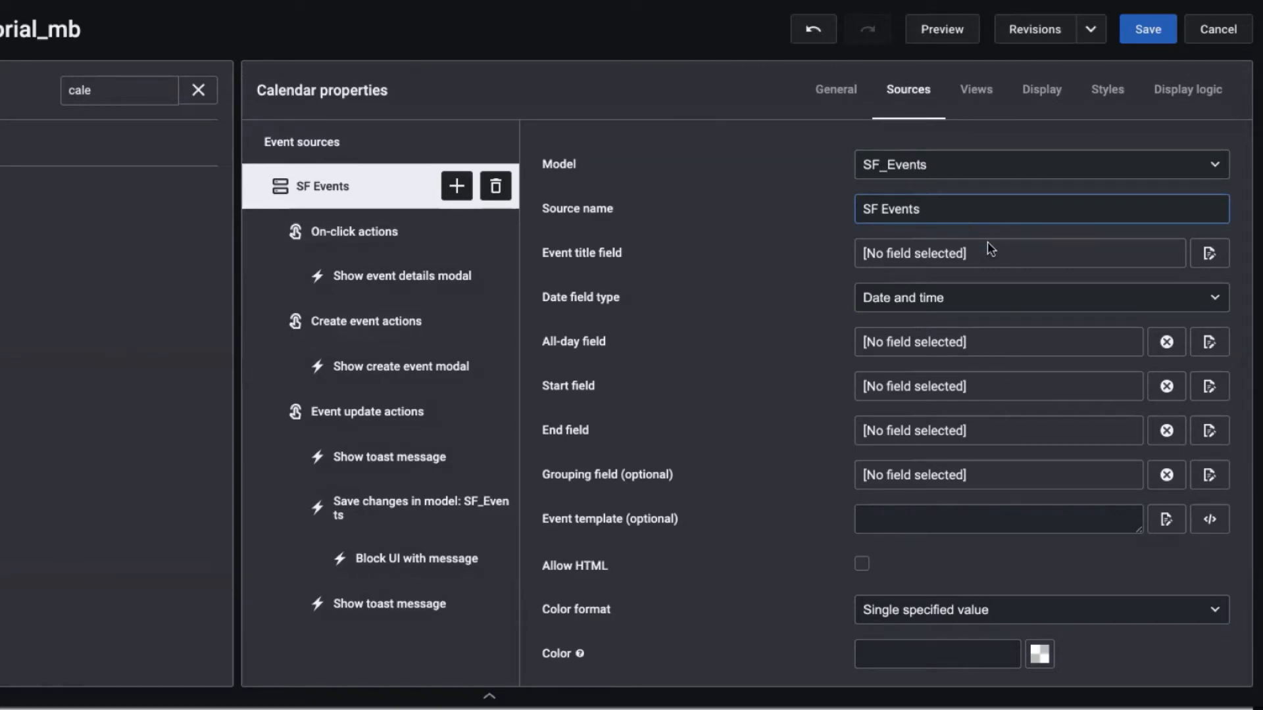
Set the SF Events source's event title field to Subject and its date field type to Date and time
{"action": "left_click", "coordinate": [1209, 256]}
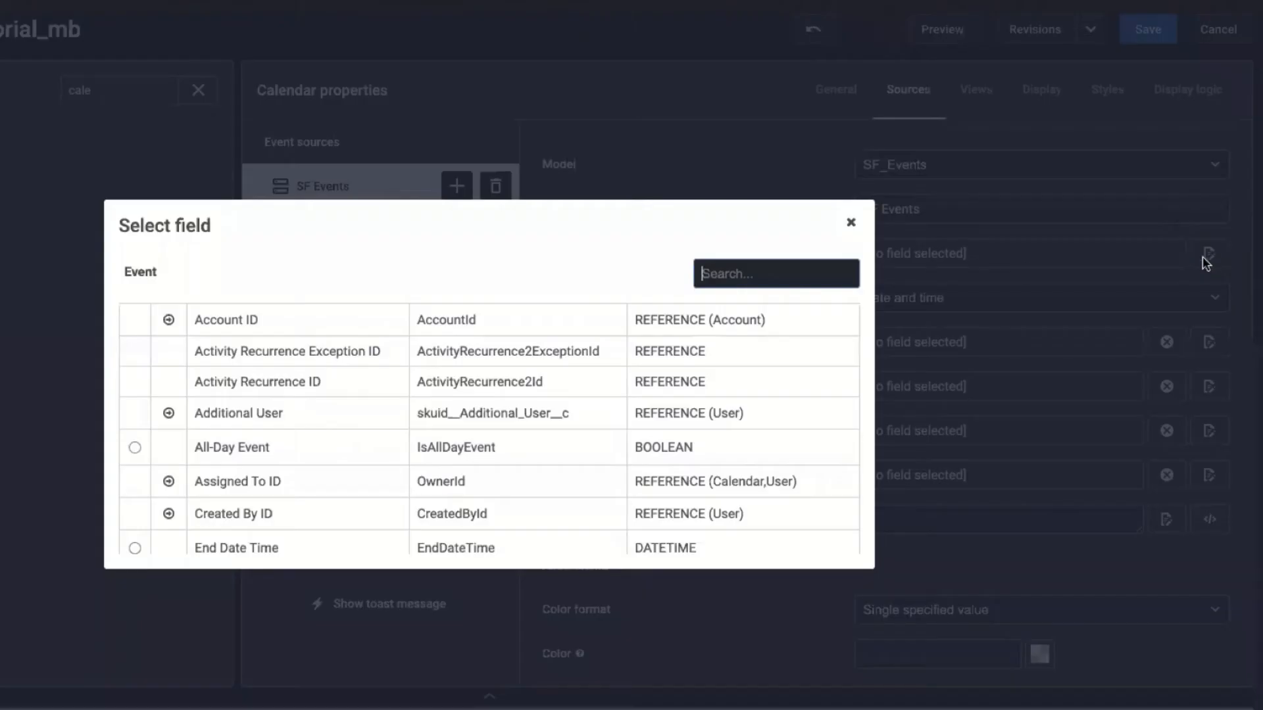
{"action": "left_click", "coordinate": [733, 276]}
{"action": "type", "text": "subj"}
{"action": "left_click", "coordinate": [134, 322]}
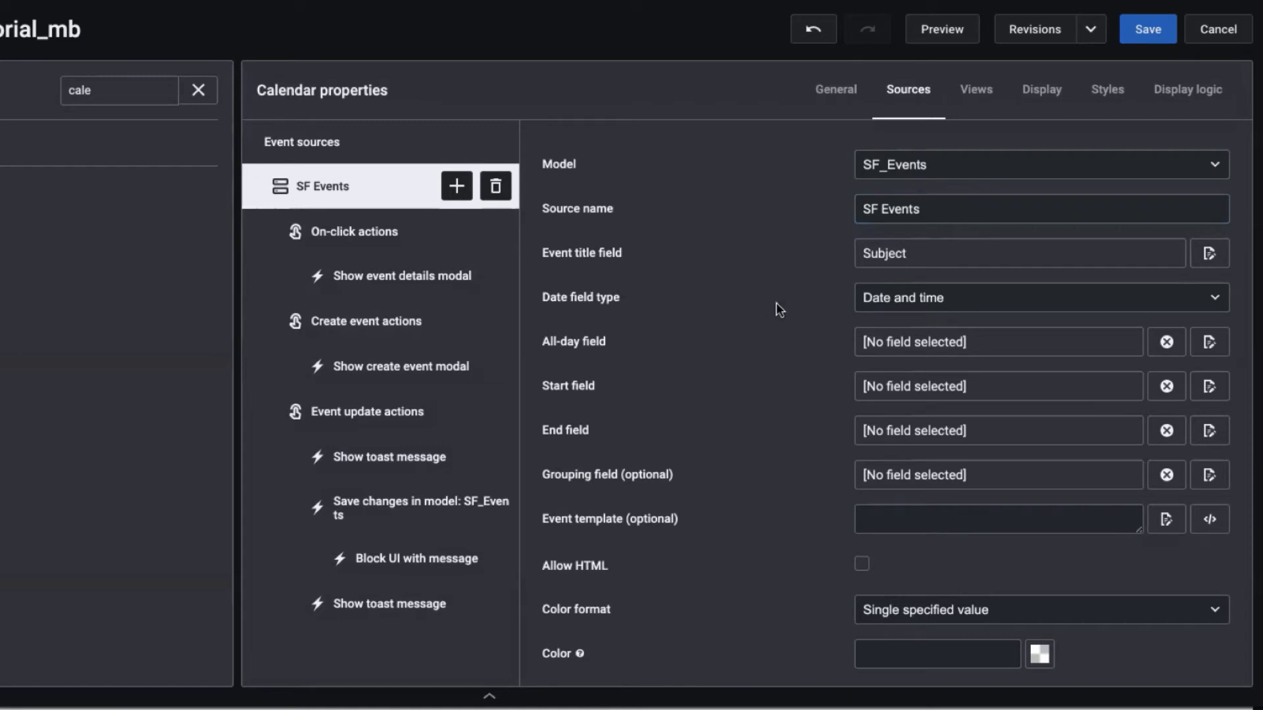
{"action": "left_click", "coordinate": [917, 305]}
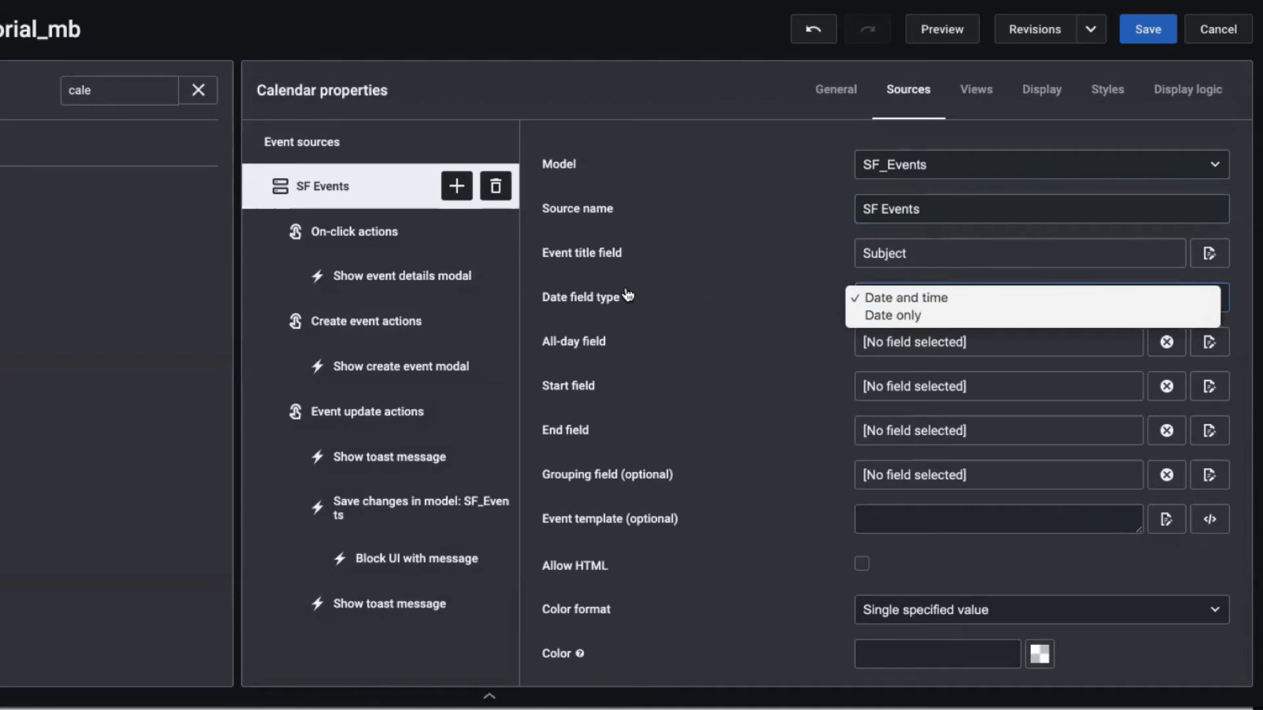
{"action": "left_click", "coordinate": [937, 300]}
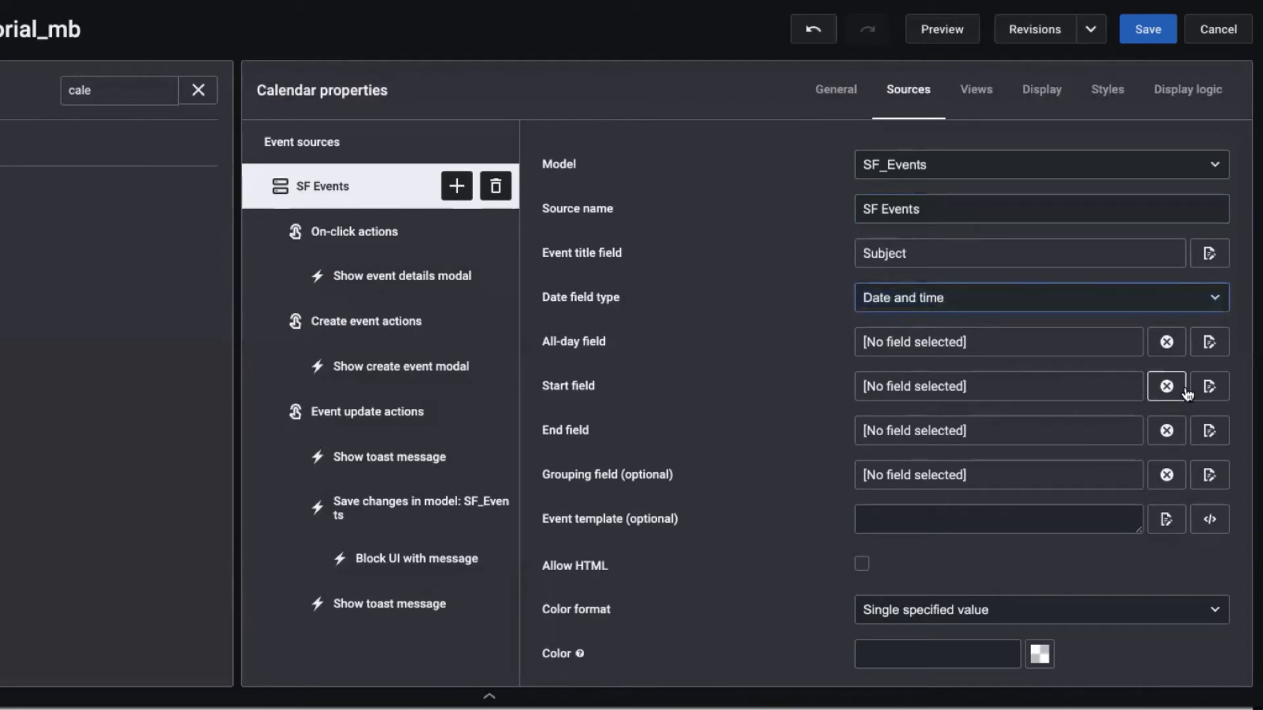
Assign StartDateTime as the event source's start field and EndDateTime as its end field
{"action": "left_click", "coordinate": [1211, 387]}
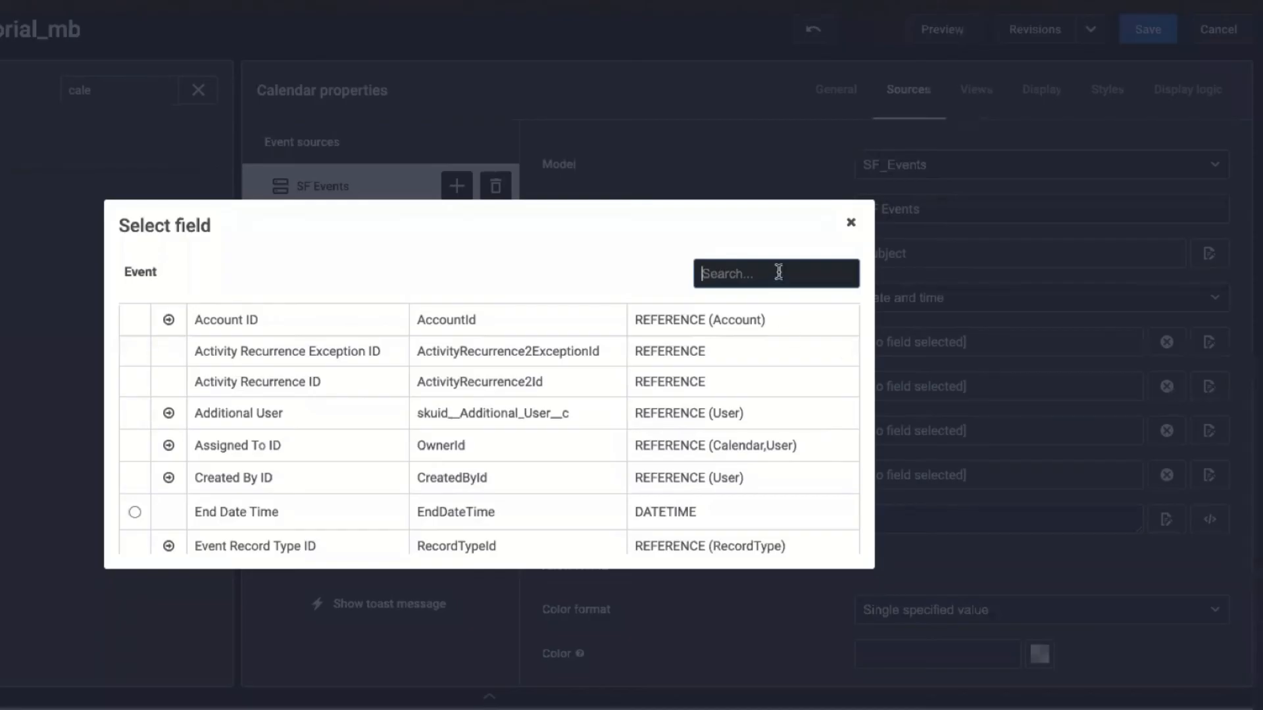
{"action": "type", "text": "start"}
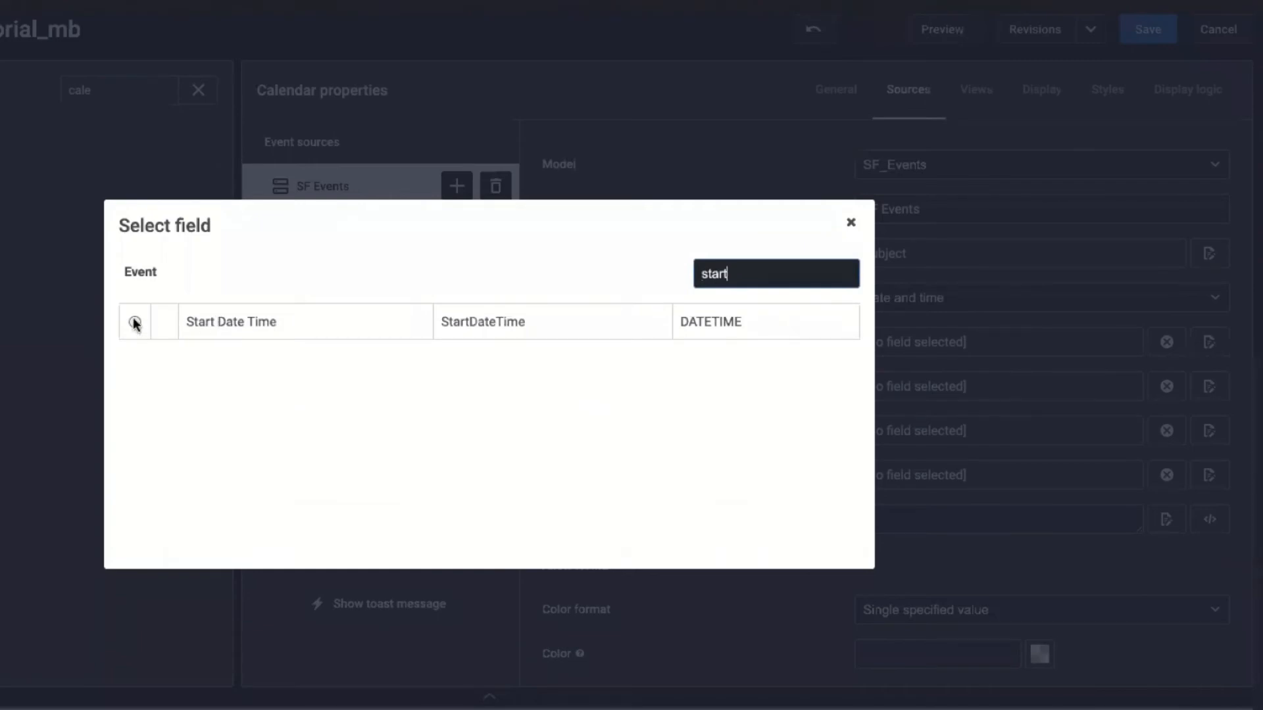
{"action": "left_click", "coordinate": [134, 322]}
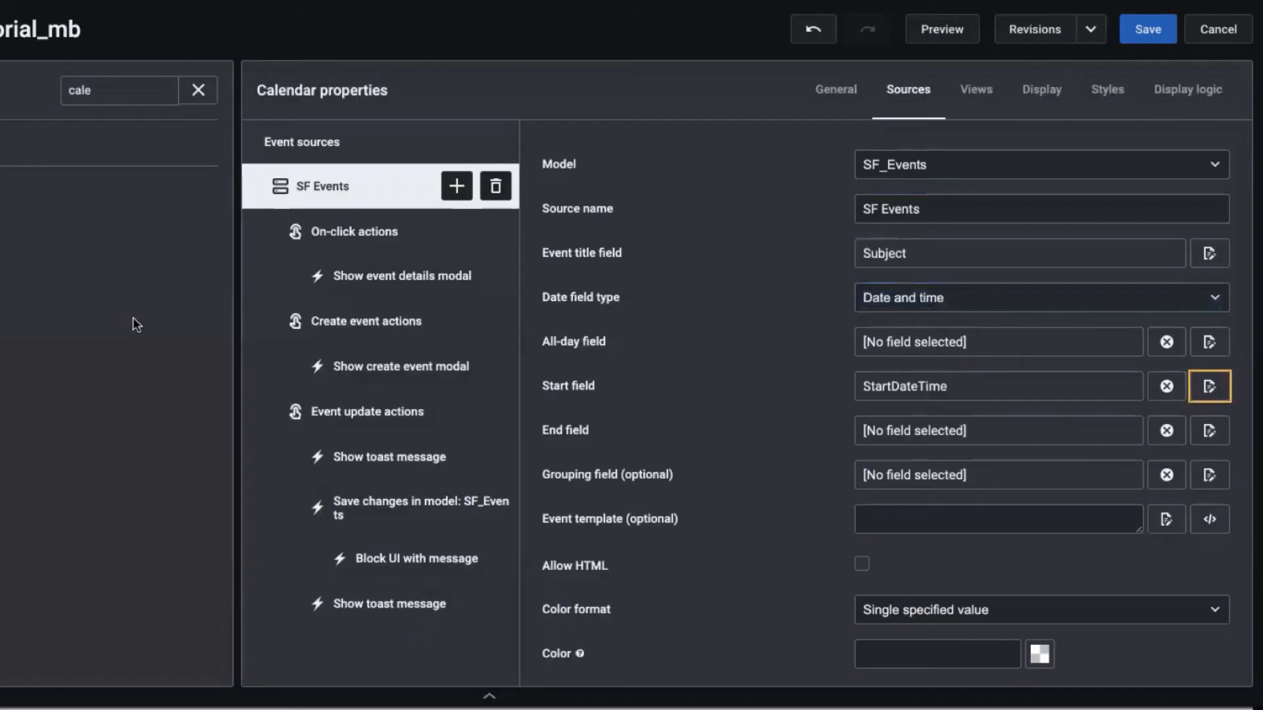
{"action": "left_click", "coordinate": [1210, 431]}
{"action": "type", "text": "end"}
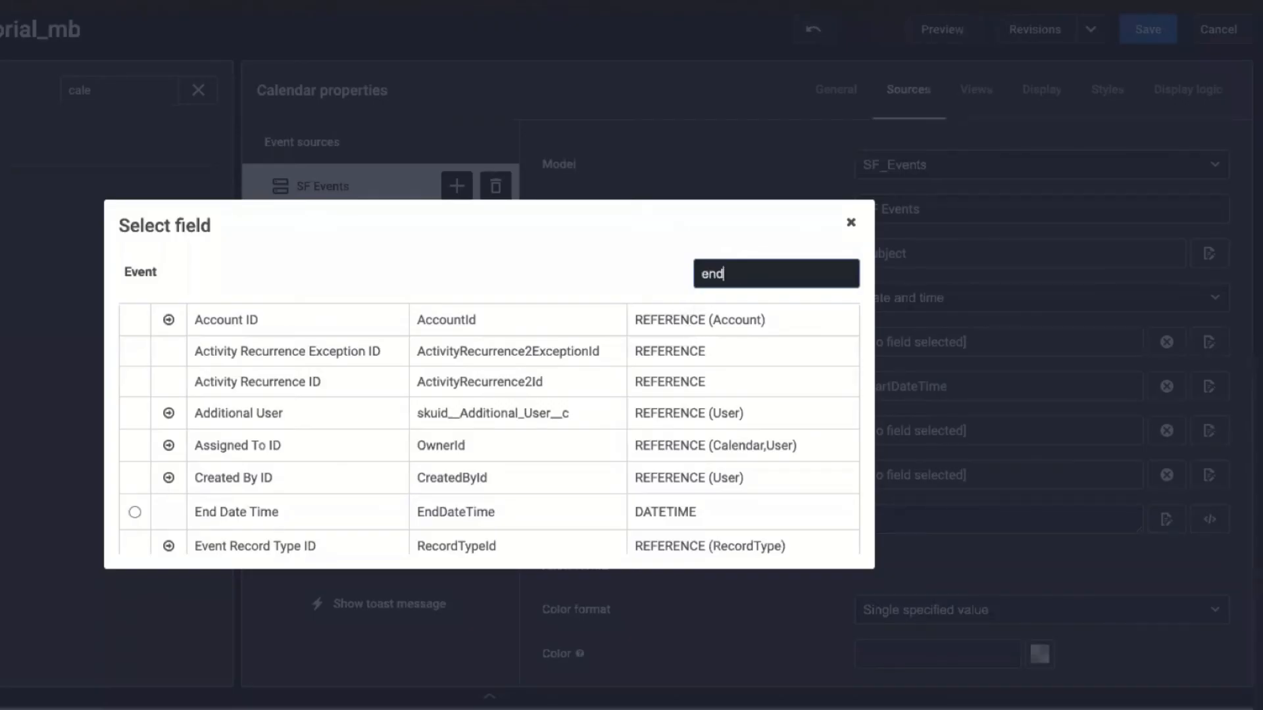
{"action": "left_click", "coordinate": [134, 320]}
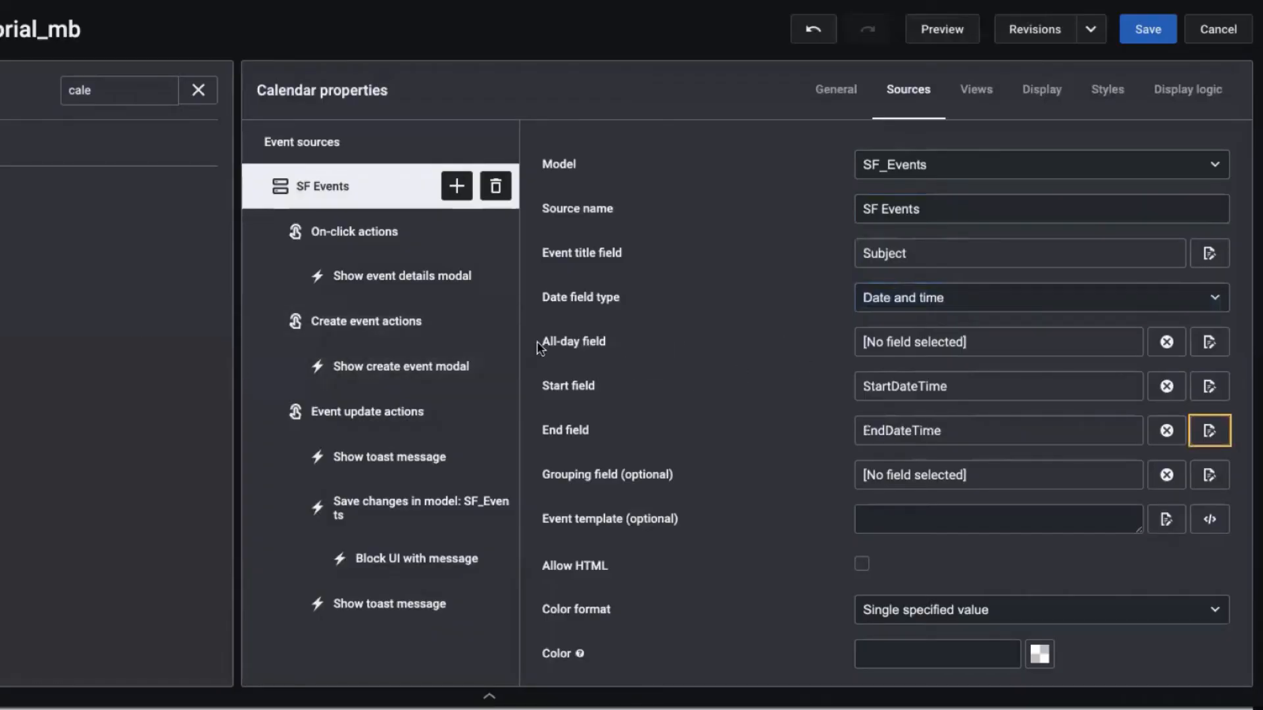
Assign the boolean IsAllDayEvent field as the event source's all-day field
{"action": "left_click", "coordinate": [1212, 344]}
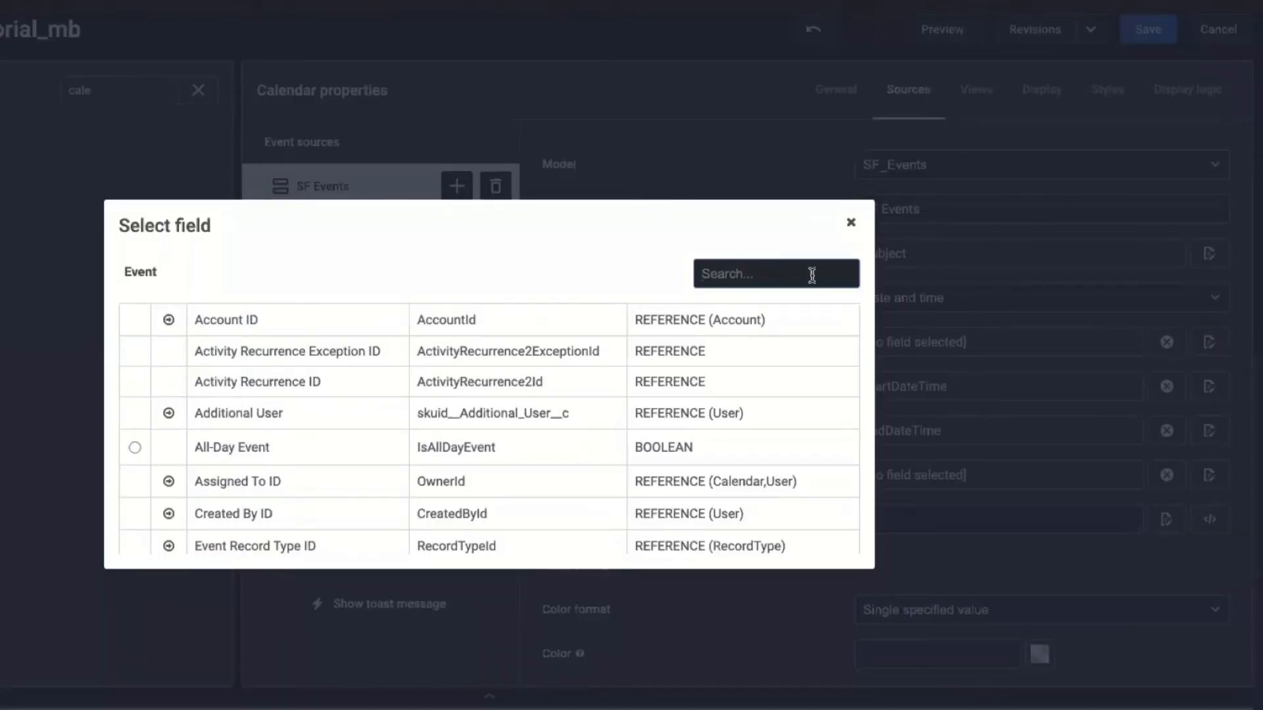
{"action": "left_click_drag", "start_coordinate": [635, 444], "coordinate": [682, 441]}
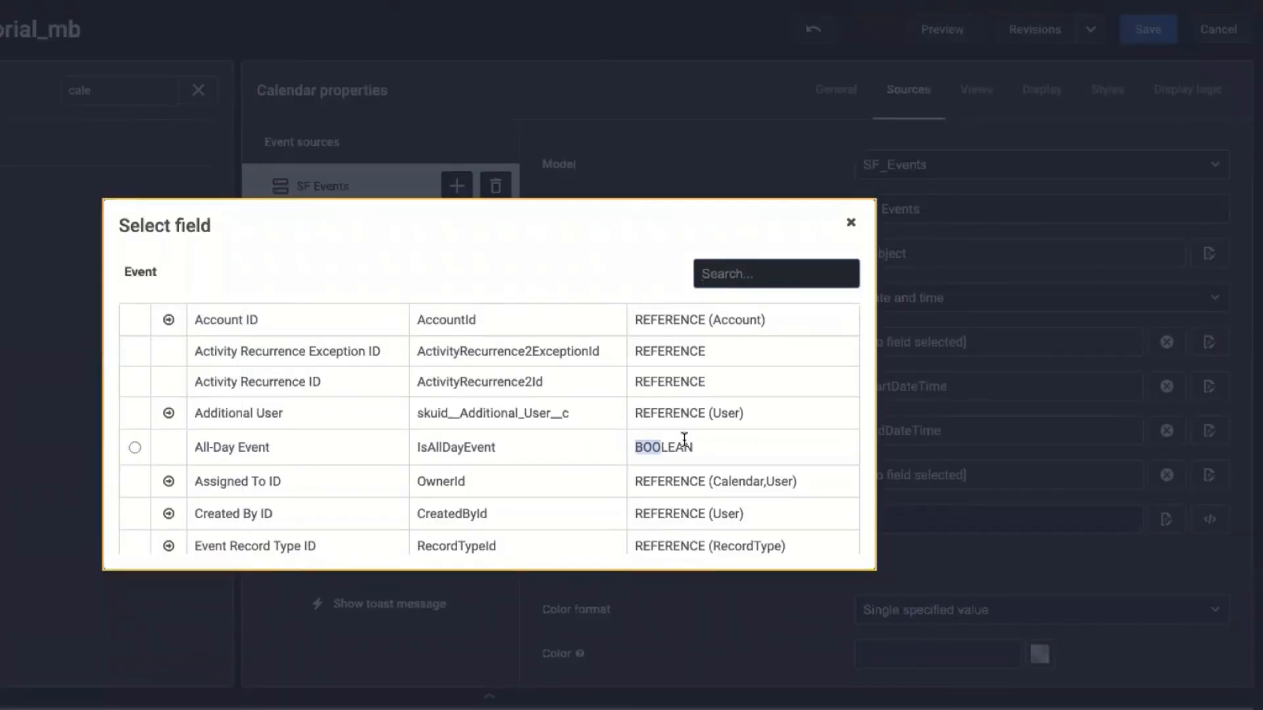
{"action": "left_click", "coordinate": [702, 445]}
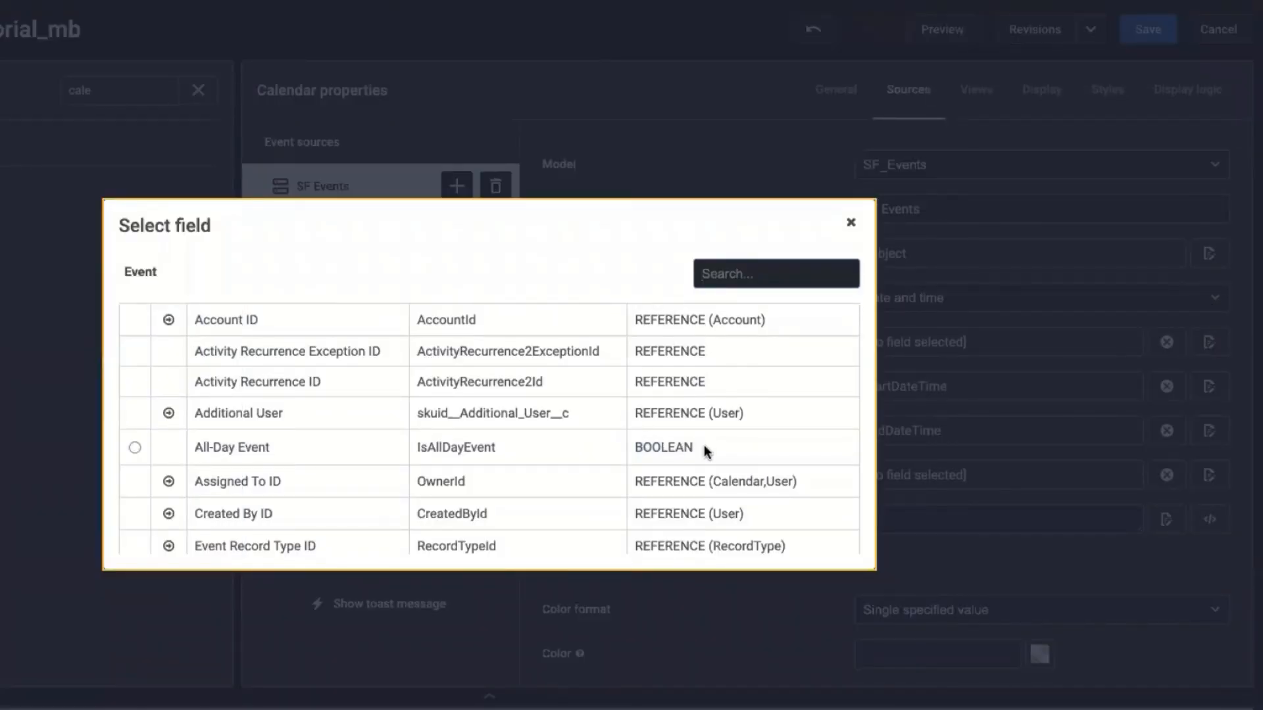
{"action": "left_click", "coordinate": [134, 448]}
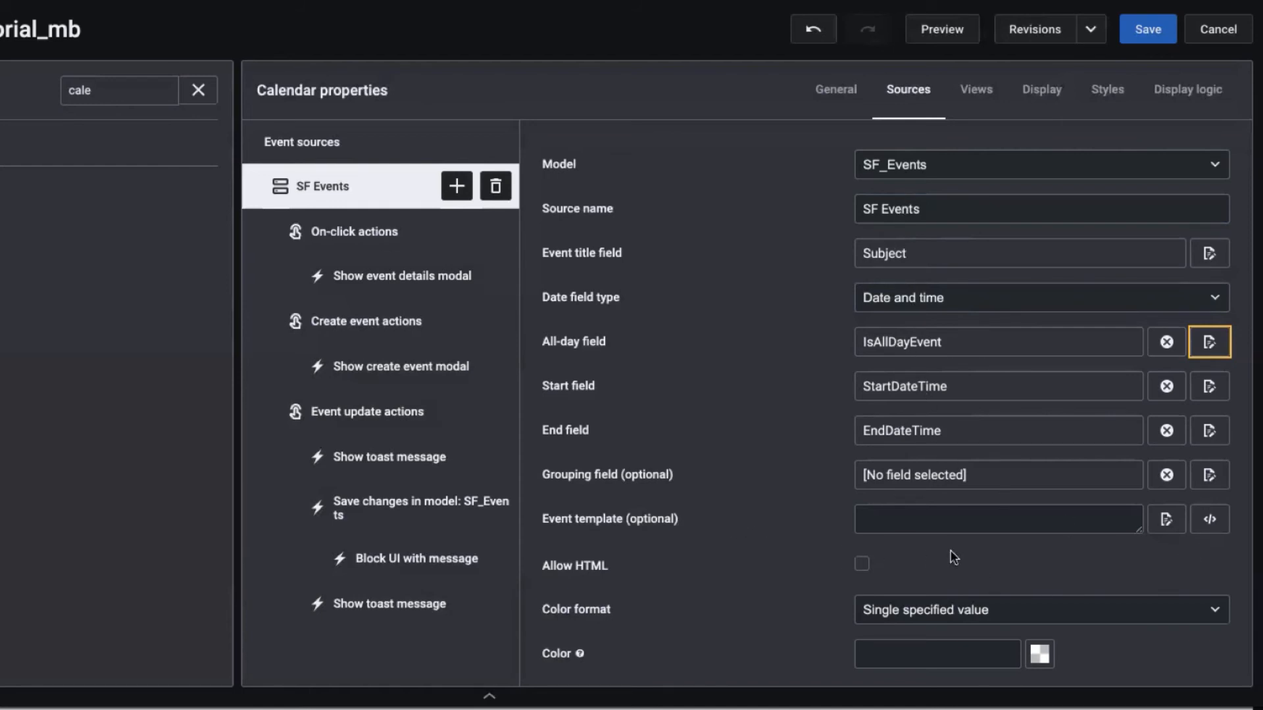
Set the display color of the SF Events source to orange
{"action": "scroll", "coordinate": [756, 584], "scroll_direction": "down", "scroll_amount": 1}
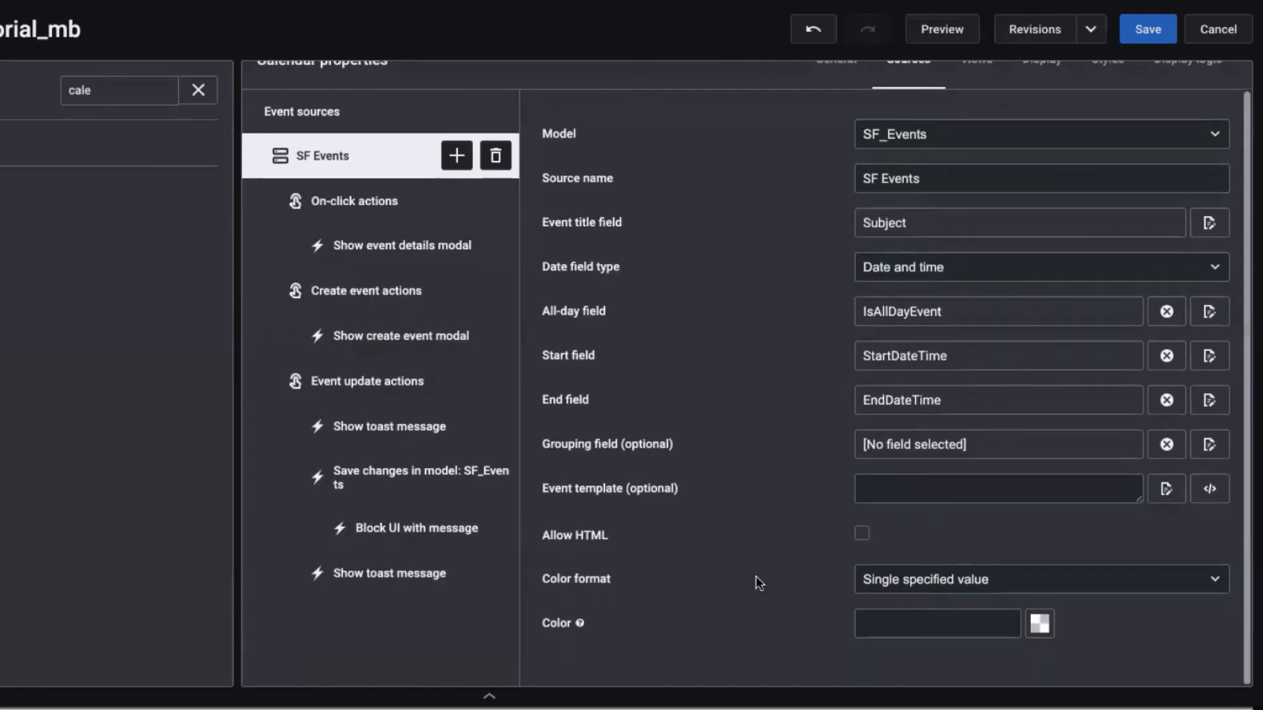
{"action": "left_click", "coordinate": [1039, 624]}
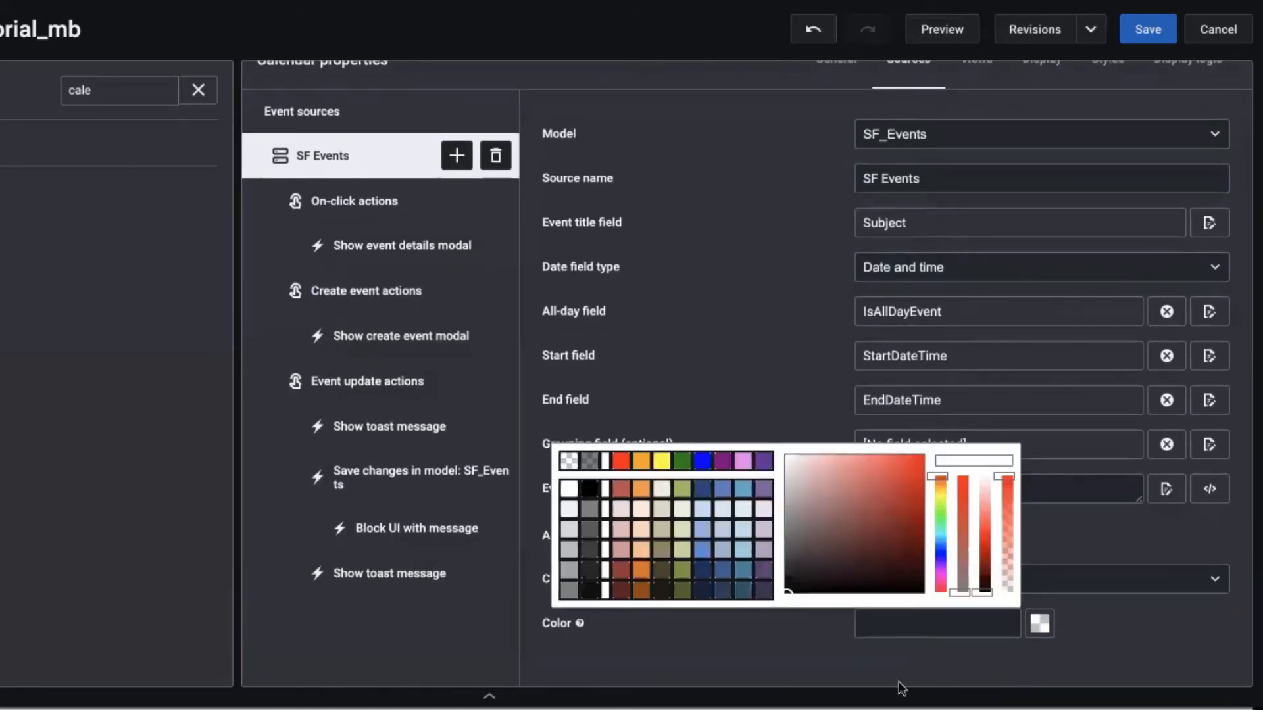
{"action": "left_click", "coordinate": [642, 461]}
{"action": "left_click", "coordinate": [695, 358]}
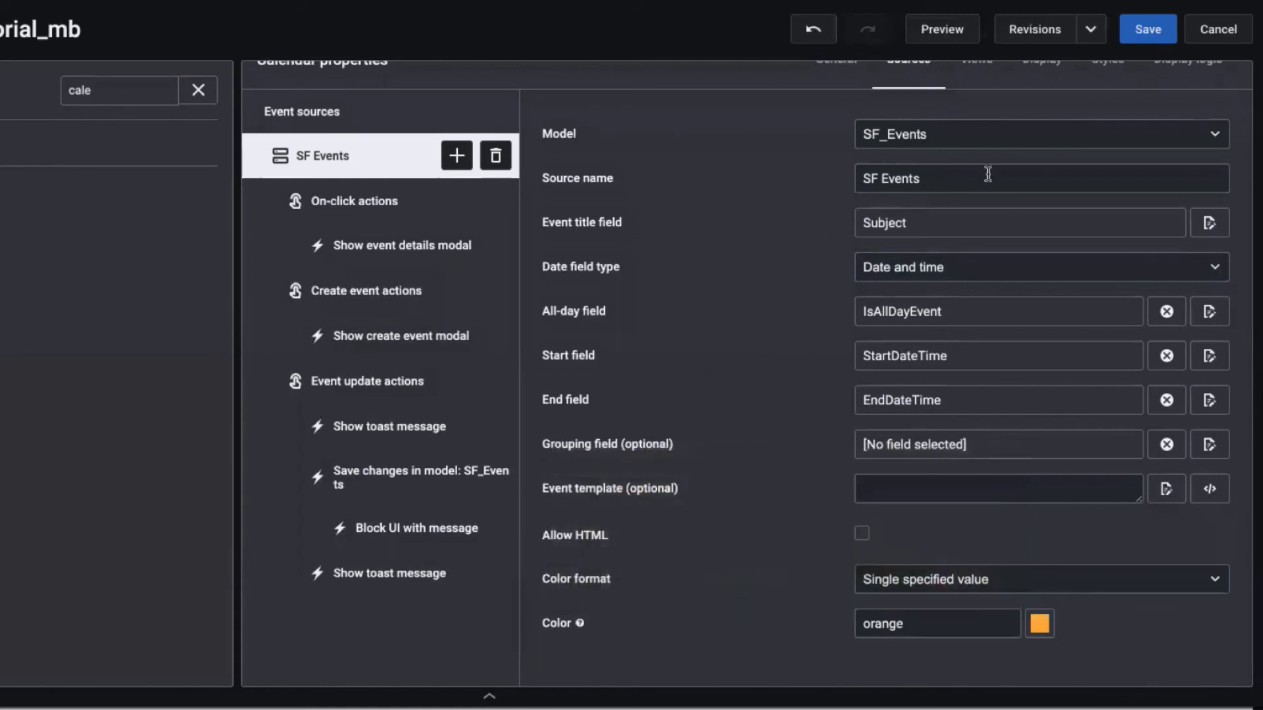
Save the page and preview the calendar with its events
{"action": "left_click", "coordinate": [1145, 43]}
{"action": "left_click", "coordinate": [958, 42]}
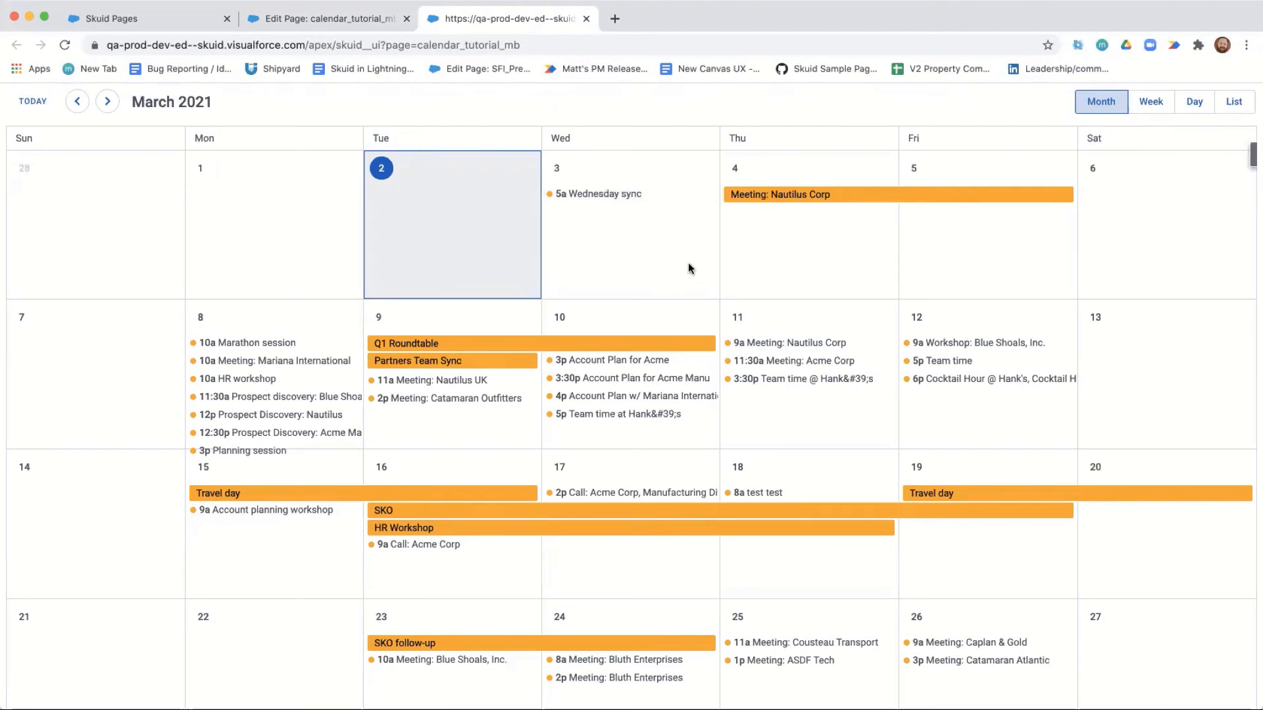
View the details of the Meeting: Nautilus Corp event and the new-event form for March 4 and for March 3–5, without saving
{"action": "left_click", "coordinate": [821, 194]}
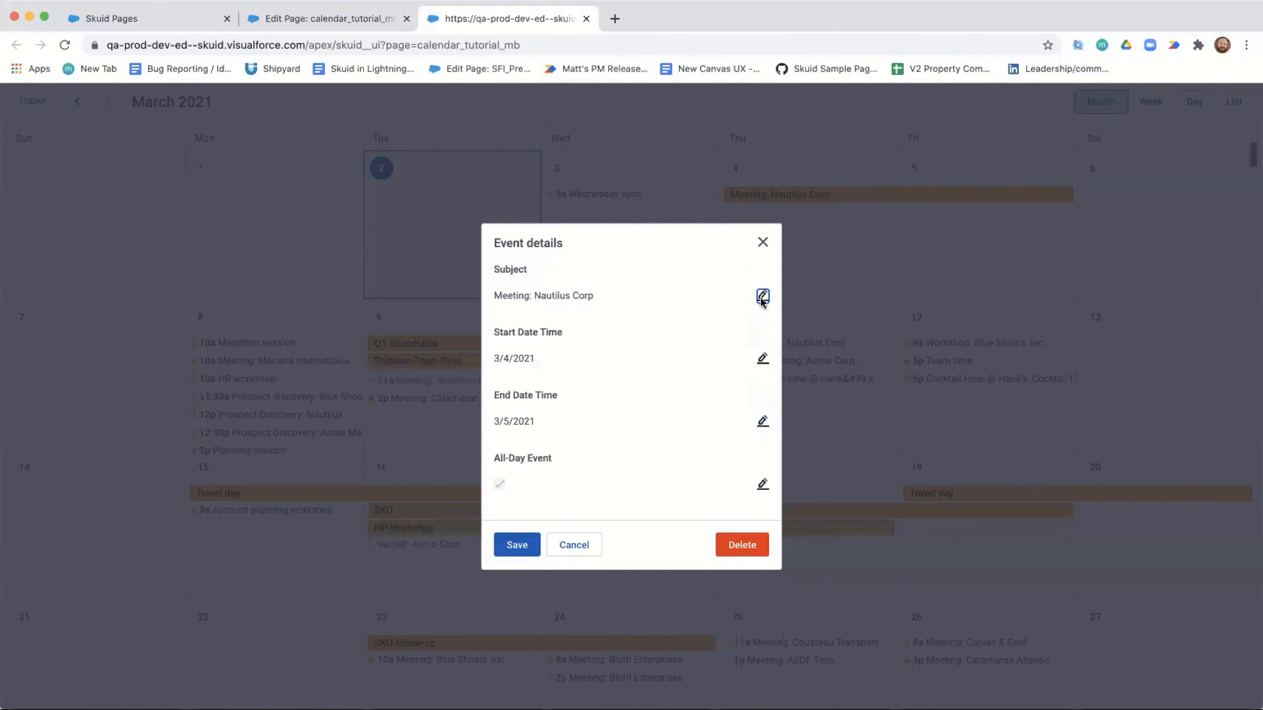
{"action": "left_click", "coordinate": [762, 243]}
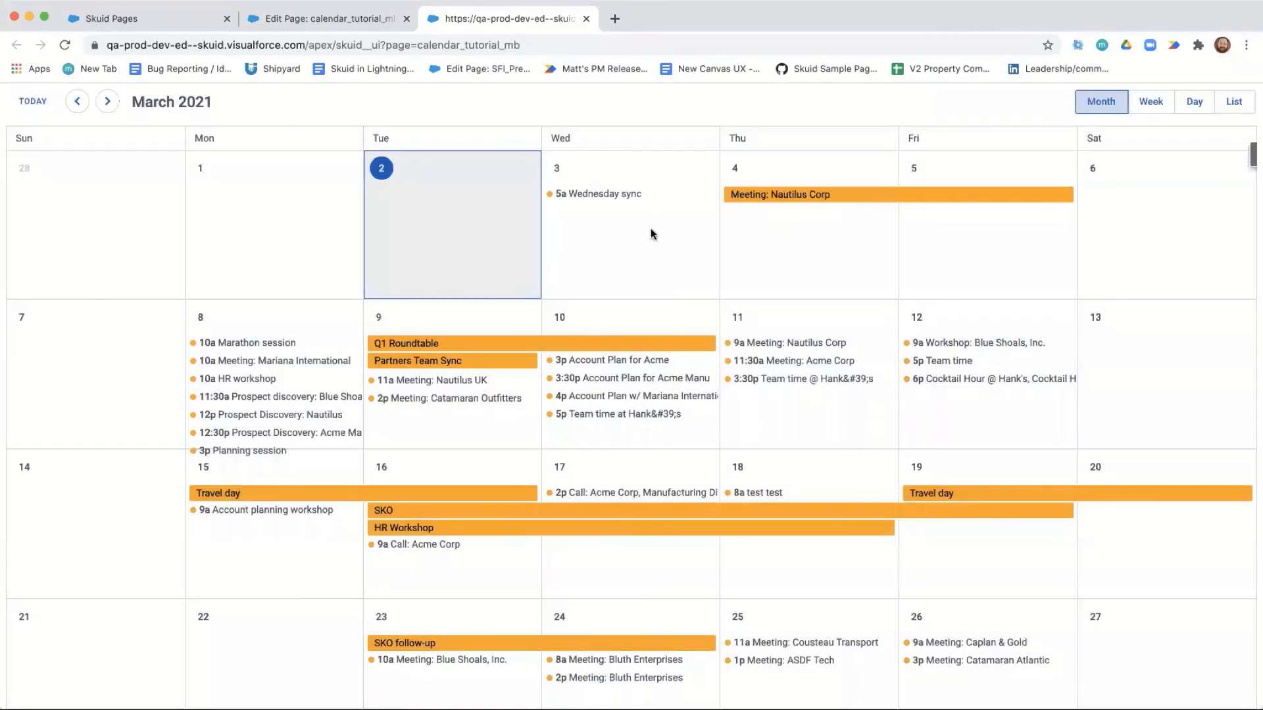
{"action": "left_click", "coordinate": [788, 242]}
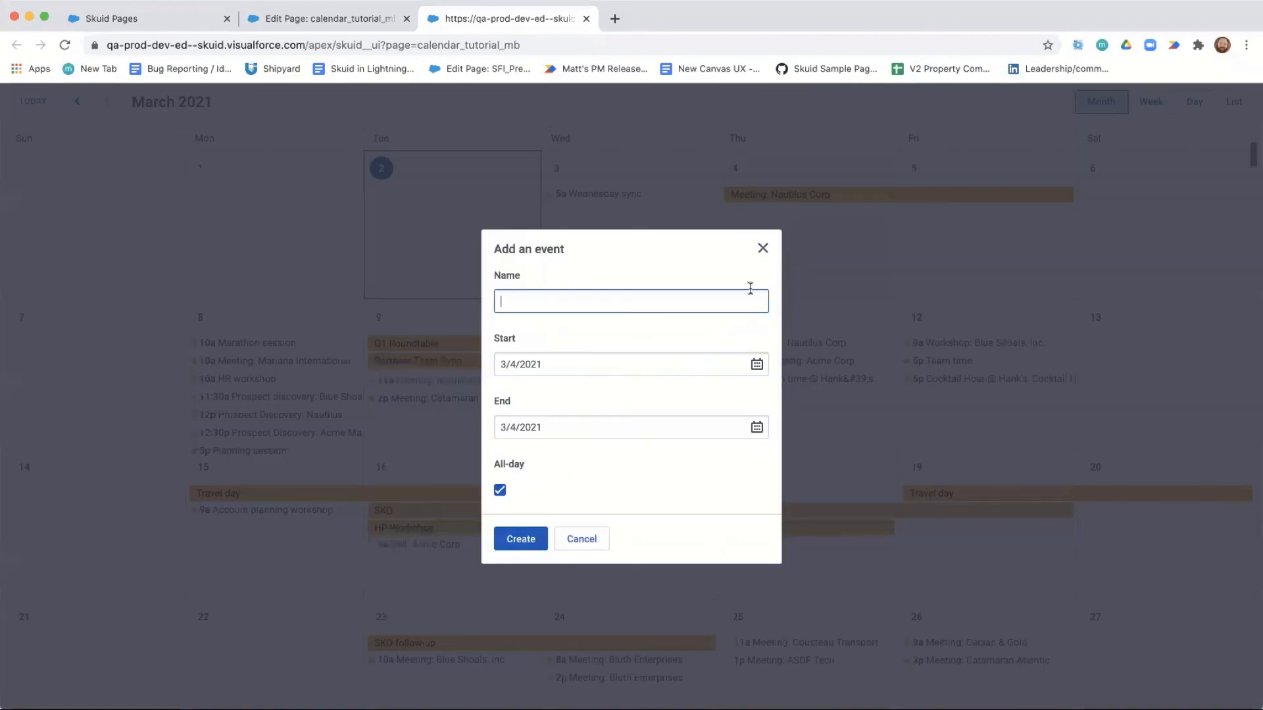
{"action": "left_click", "coordinate": [762, 248]}
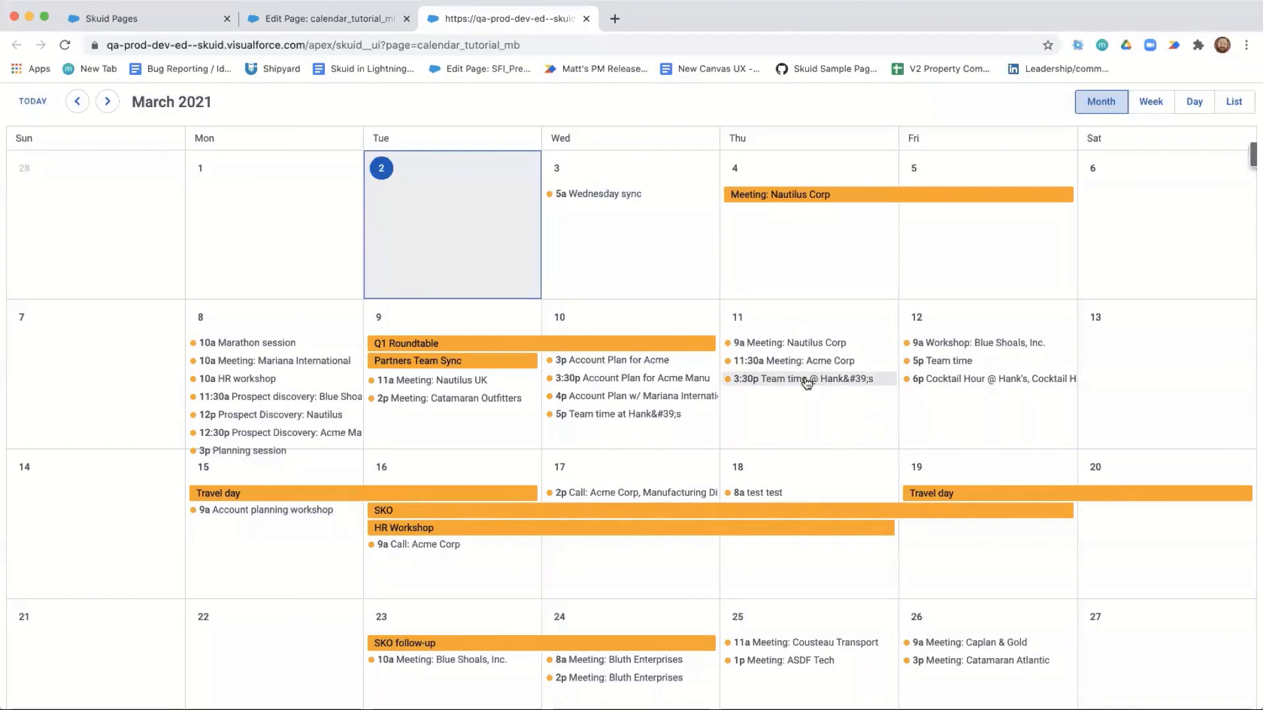
{"action": "left_click_drag", "start_coordinate": [660, 274], "coordinate": [957, 265]}
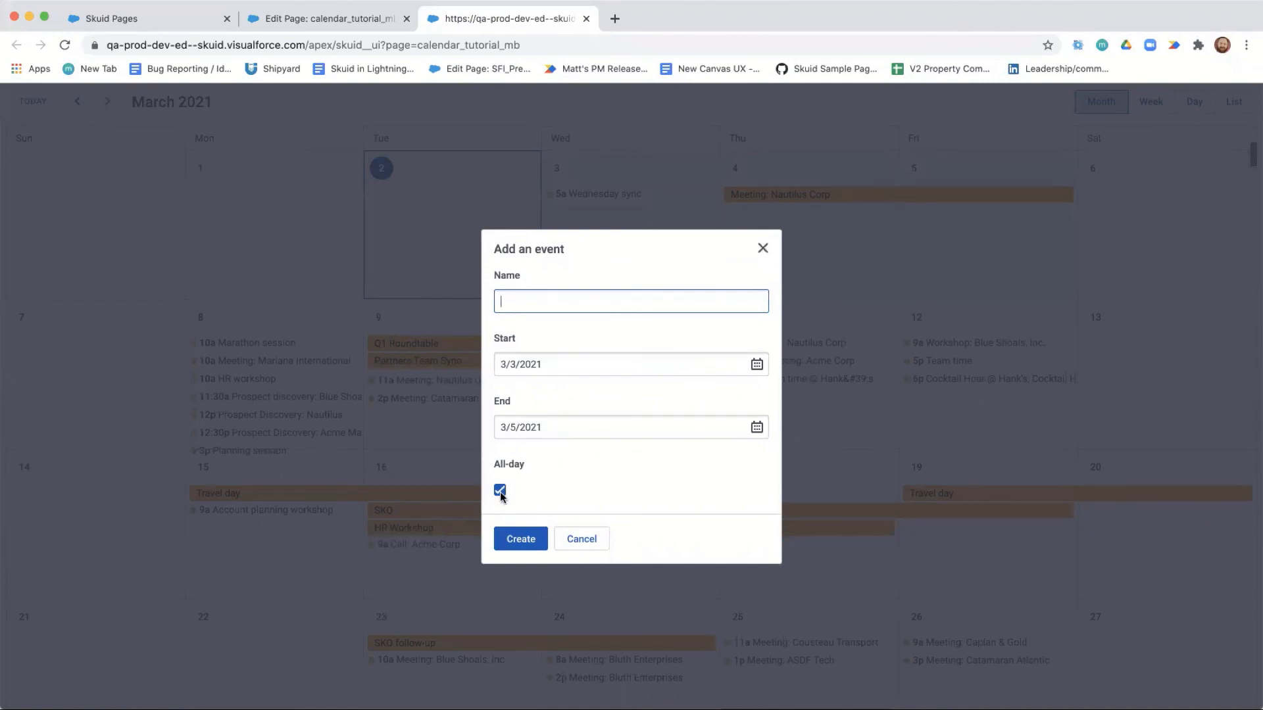
{"action": "left_click", "coordinate": [763, 249]}
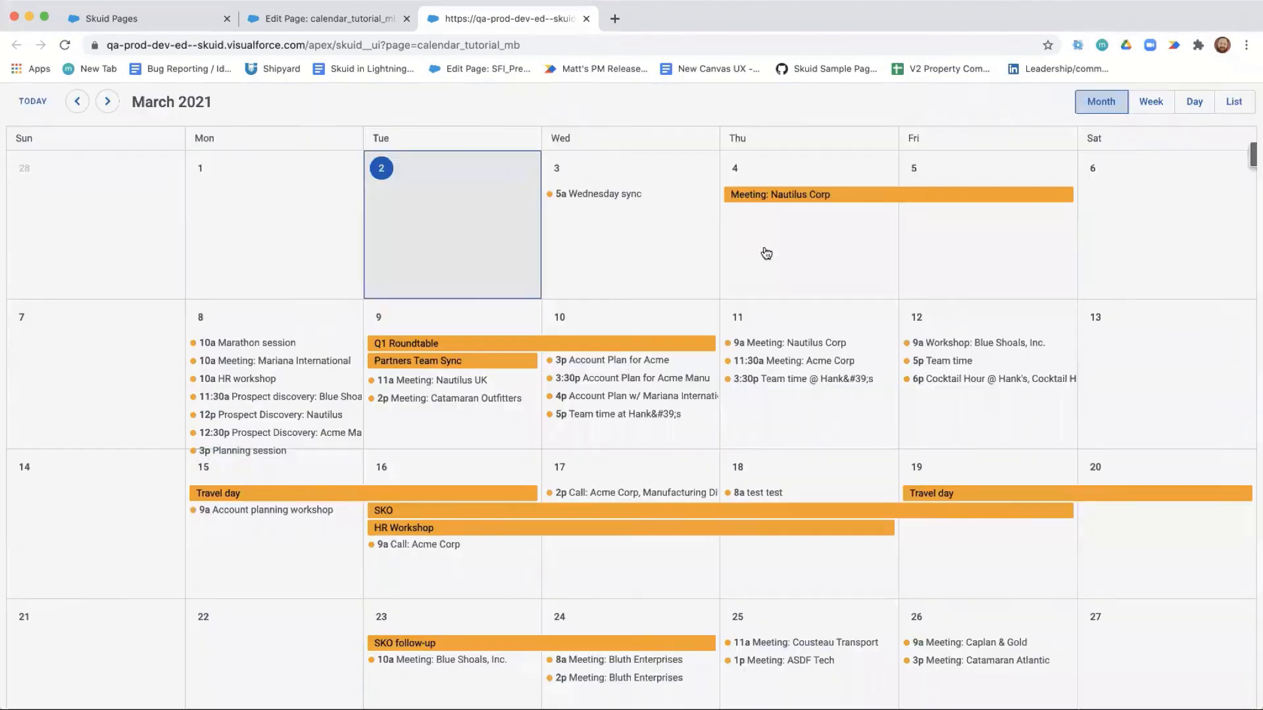
Look through the calendar's Week, Day and List views, and return to the Month view
{"action": "left_click", "coordinate": [1155, 106]}
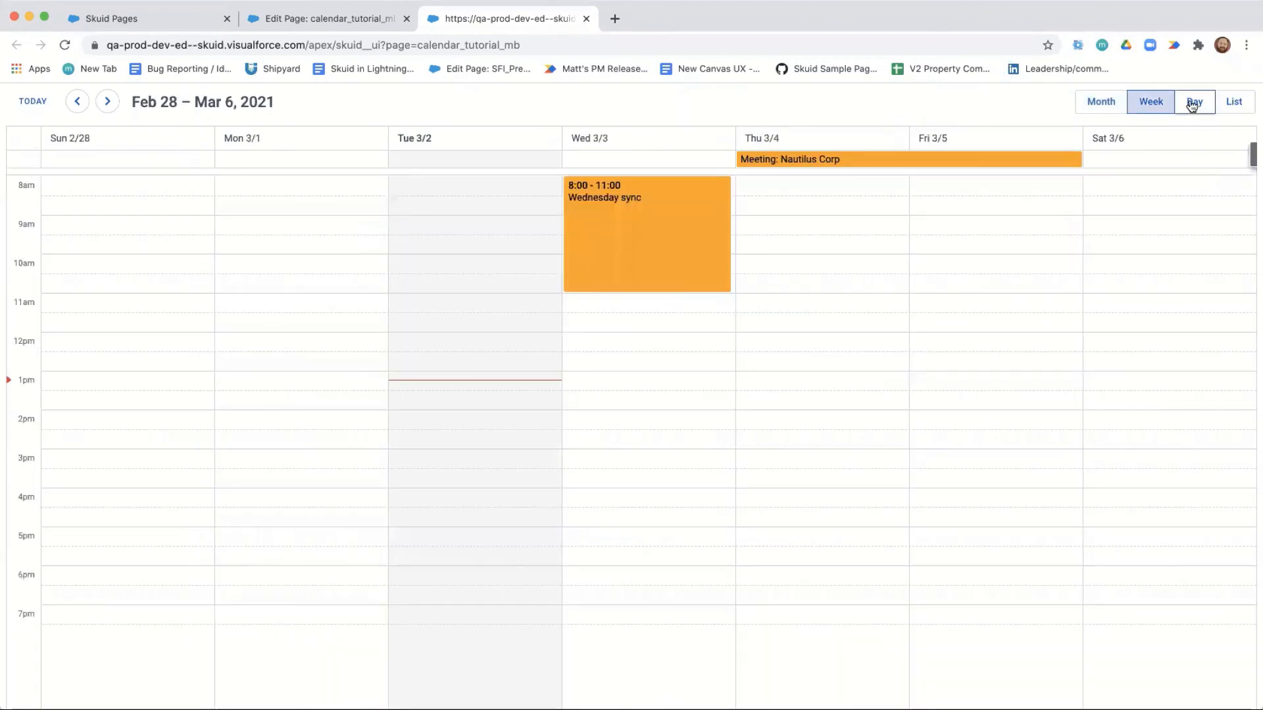
{"action": "left_click", "coordinate": [1193, 104]}
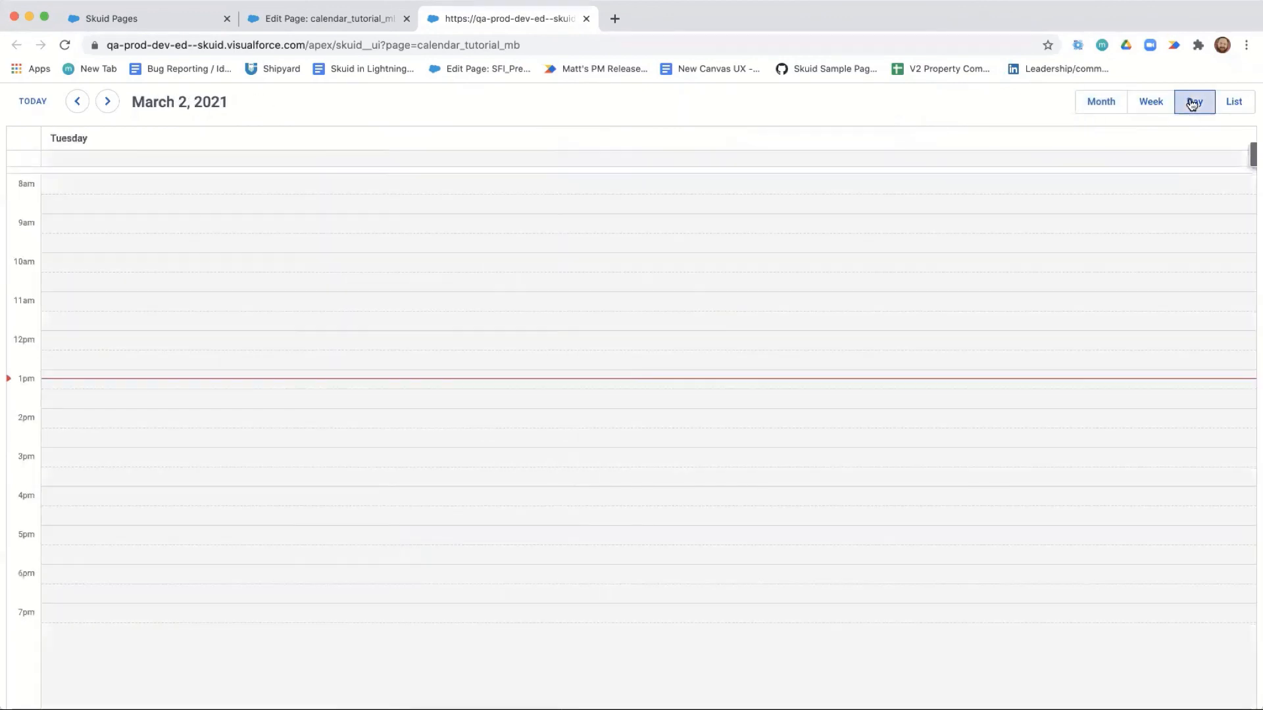
{"action": "left_click", "coordinate": [1235, 105]}
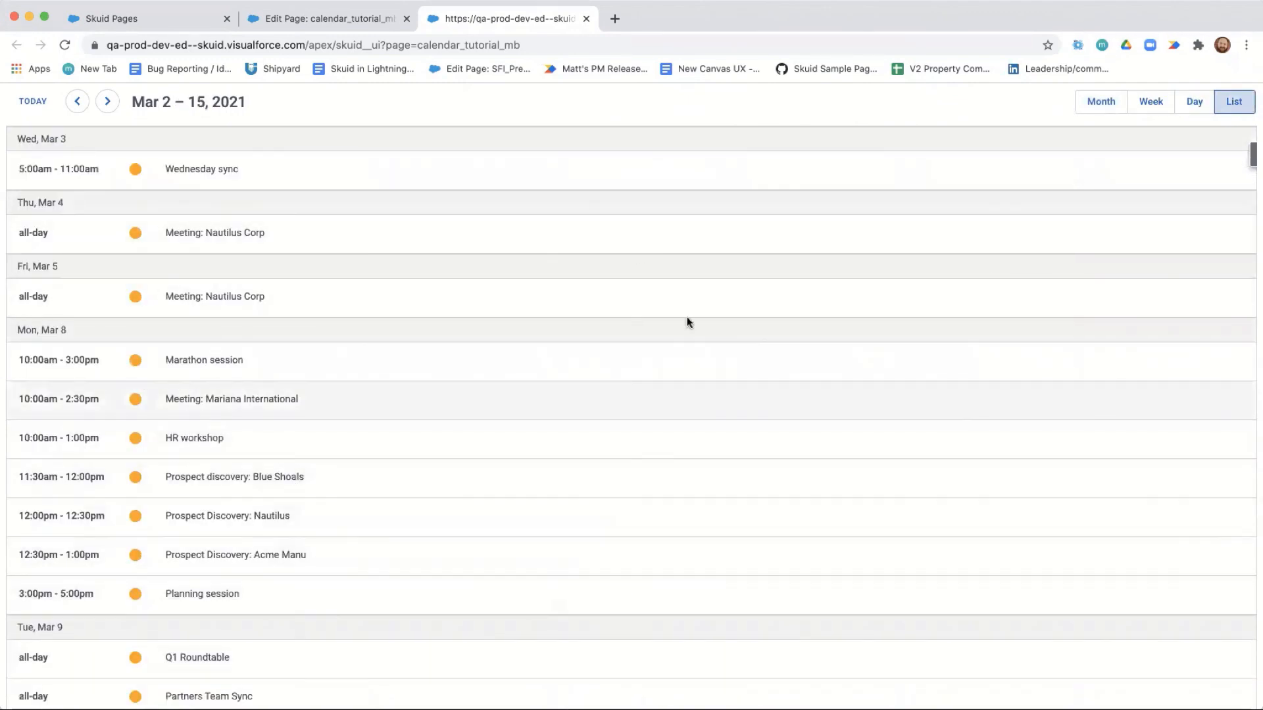
{"action": "left_click", "coordinate": [1094, 109]}
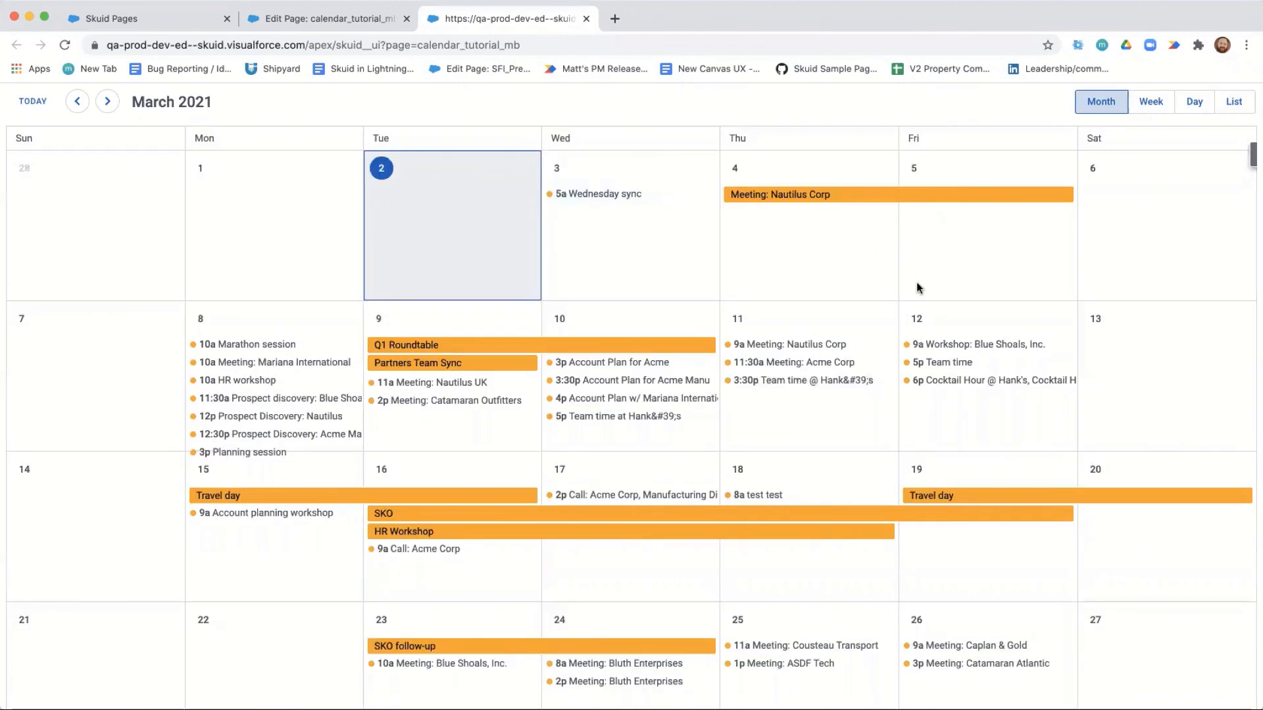